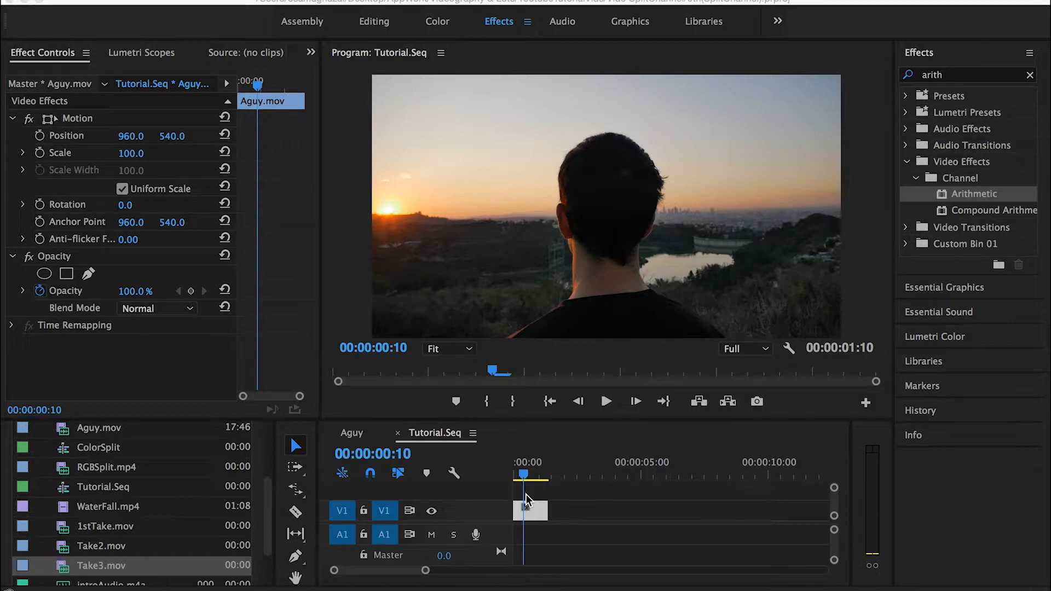
Split the Aguy.mov clip on V1 at 00:00:00:10 with the Razor tool
click(525, 494)
scroll(526, 494, up, 5)
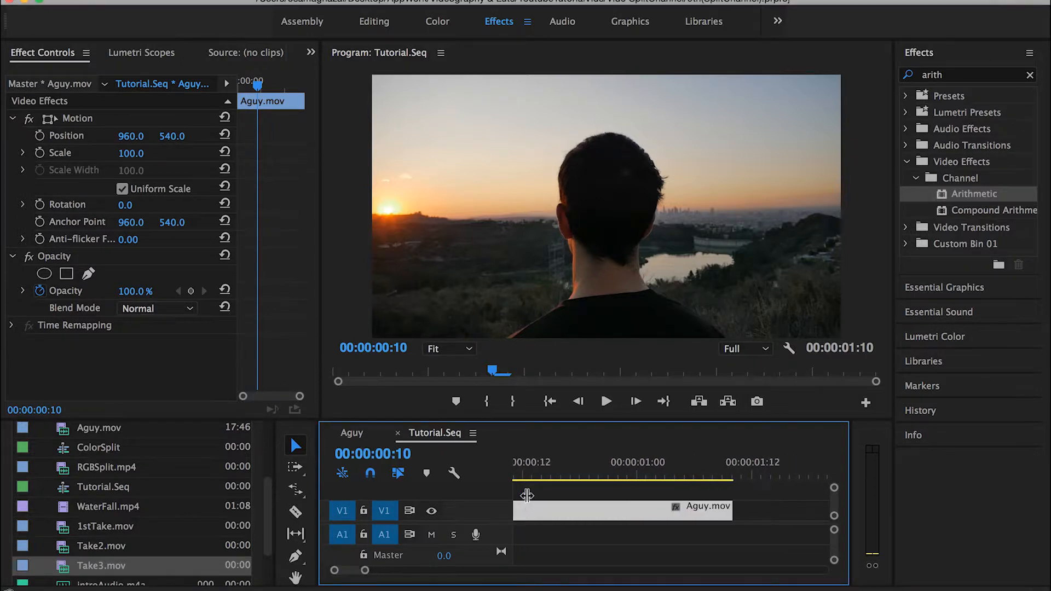
scroll(527, 495, down, 3)
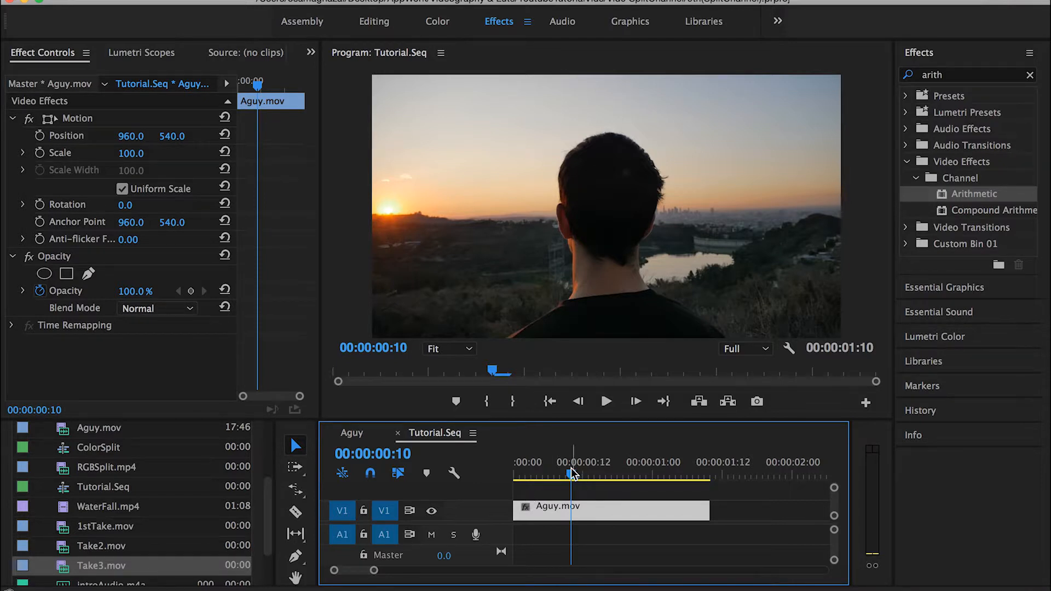
mouse_move(572, 474)
mouse_down()
mouse_move(553, 474)
mouse_move(571, 474)
mouse_up()
click(296, 512)
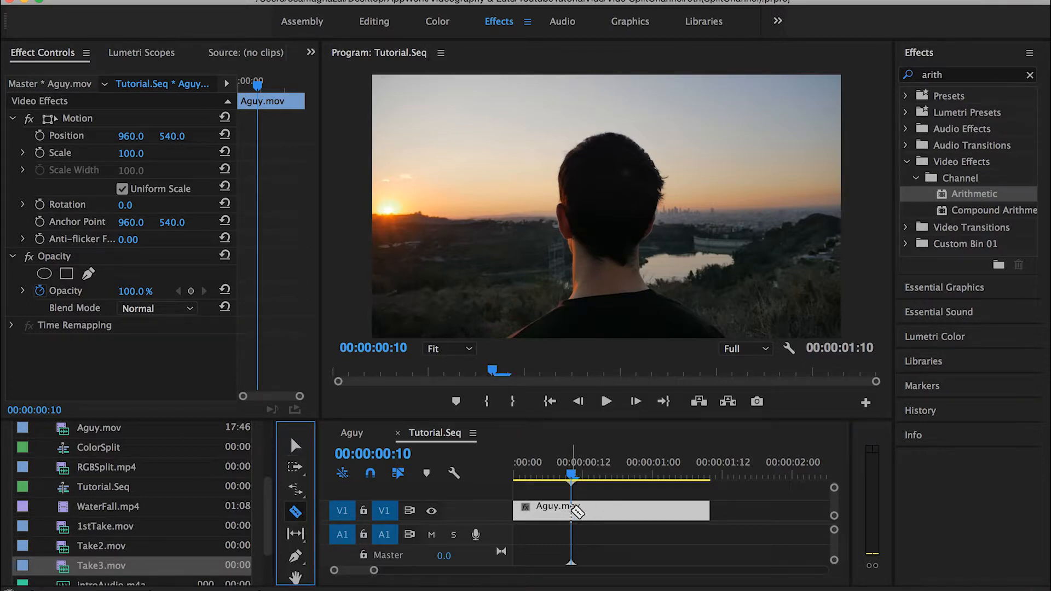
click(571, 509)
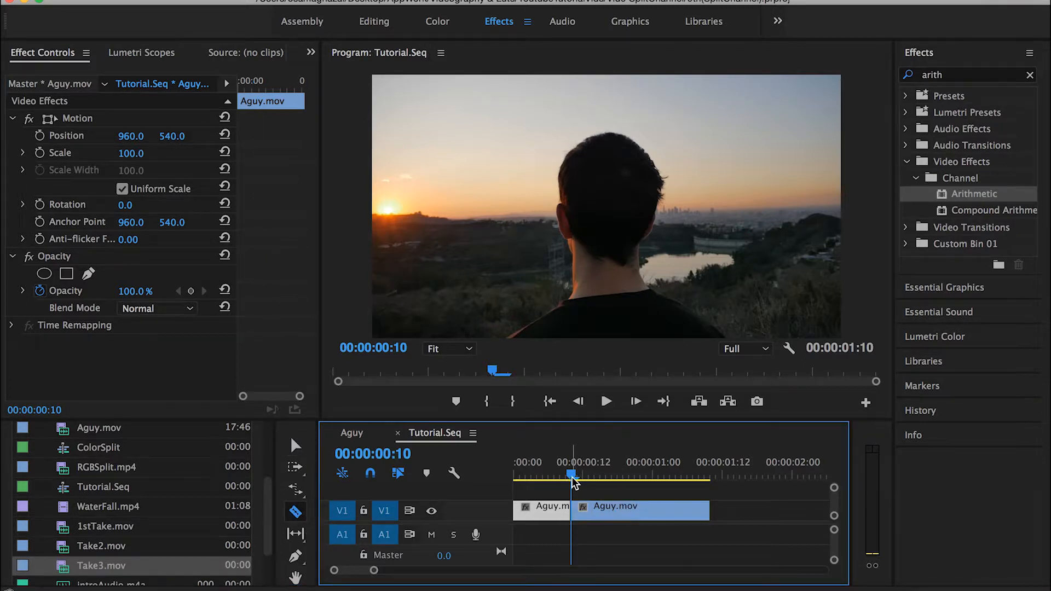
Split the Aguy.mov clip again at 00:00:00:15 to isolate a five-frame segment, and save the project
drag(574, 482, 602, 479)
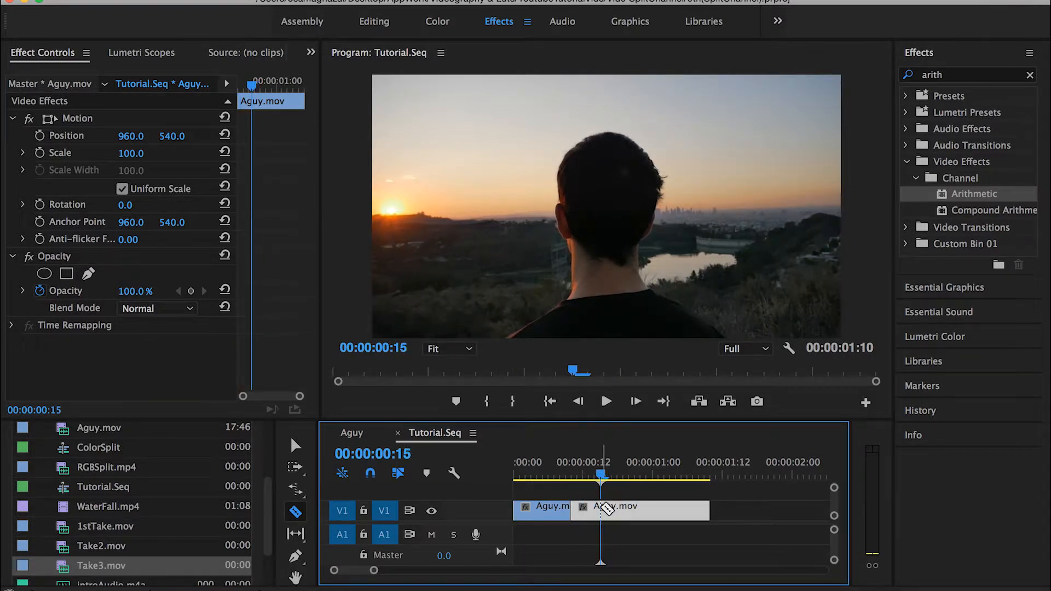
click(601, 510)
key(v)
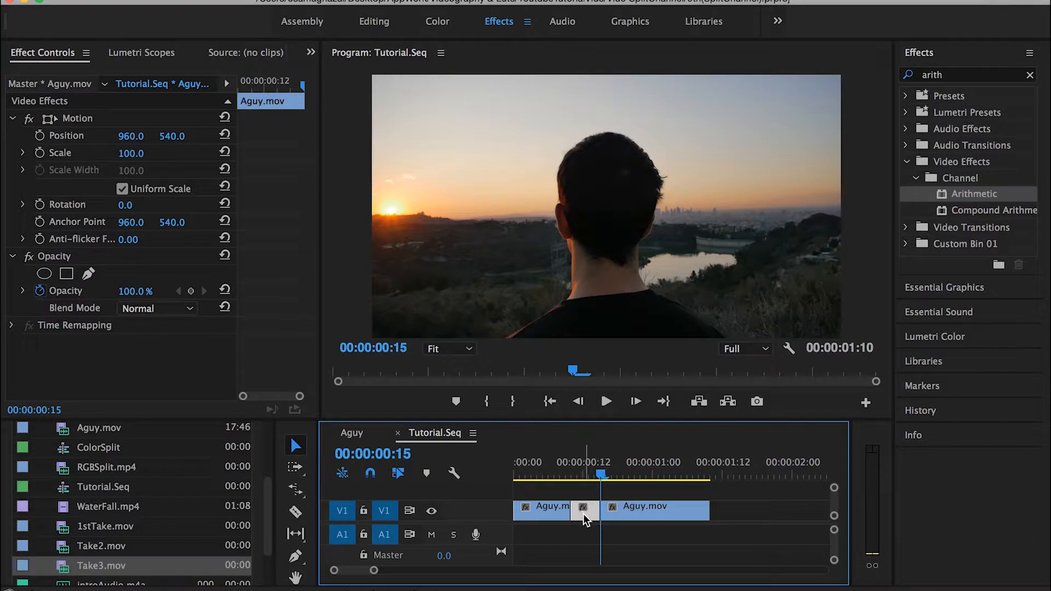
scroll(583, 514, up, 5)
scroll(583, 514, down, 5)
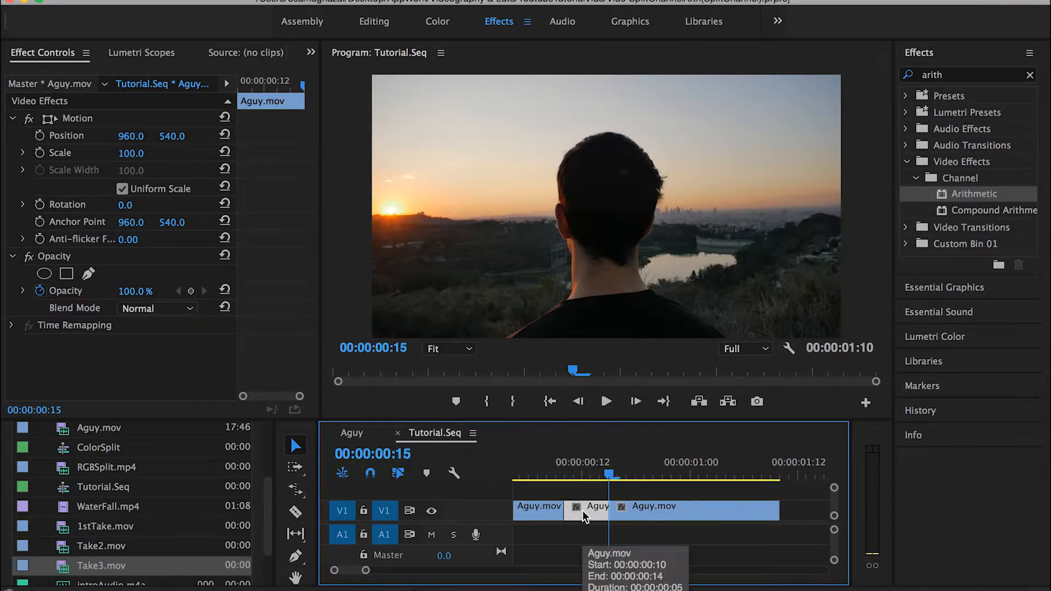
key(super+s)
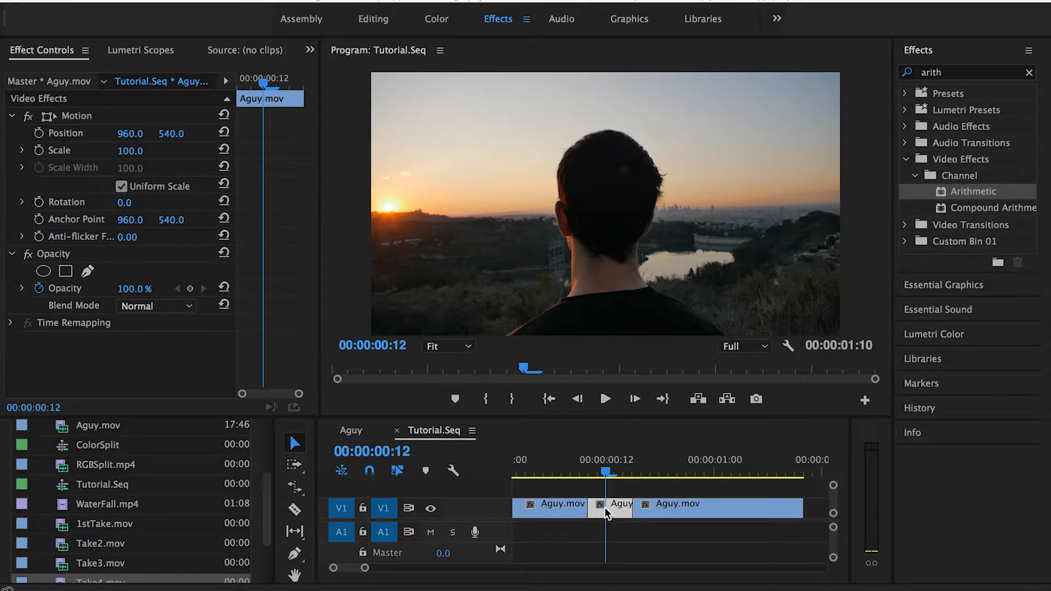
Duplicate the isolated middle segment onto V2, find the Arithmetic effect by searching "arith", and apply it to the copy
drag(616, 504, 617, 491)
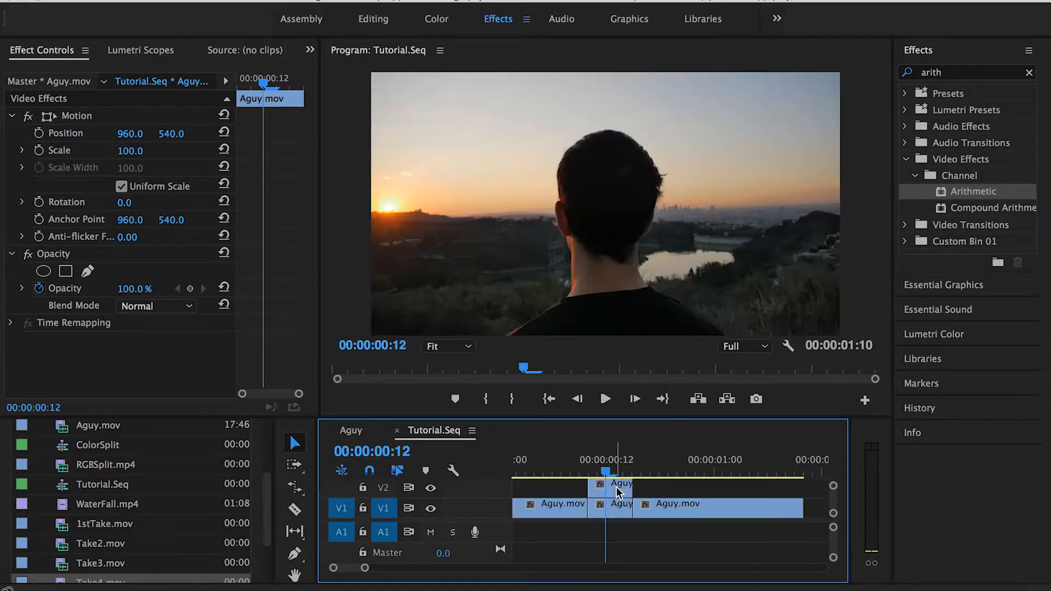
click(1030, 72)
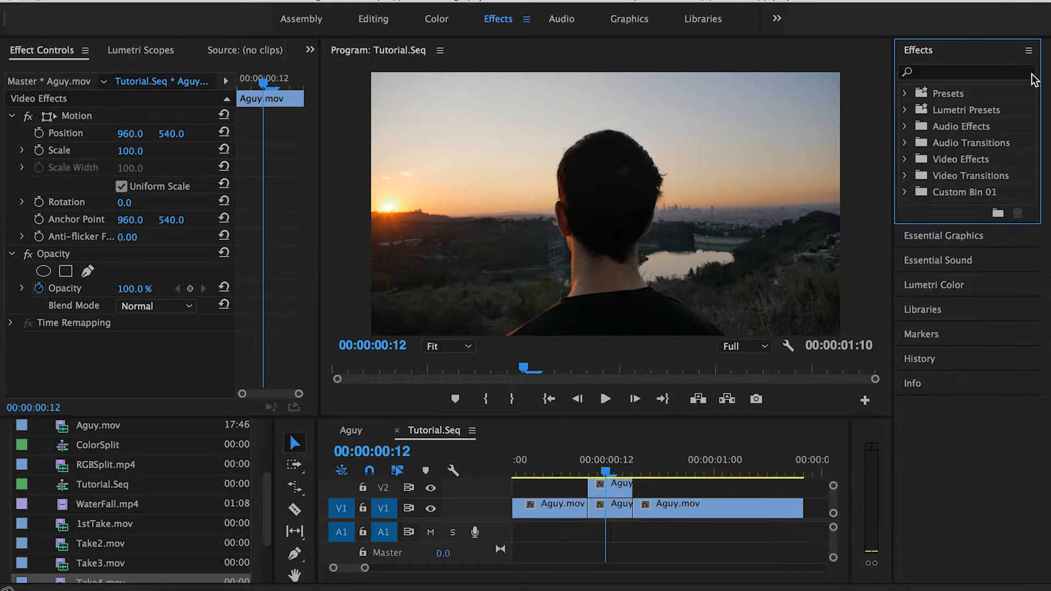
click(964, 73)
text(ari)
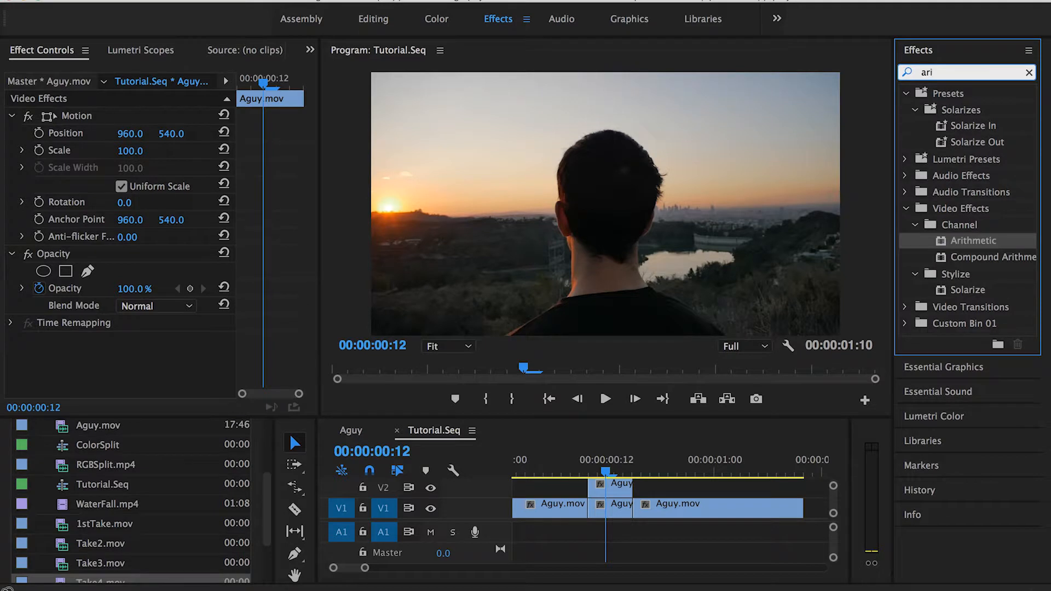
text(th)
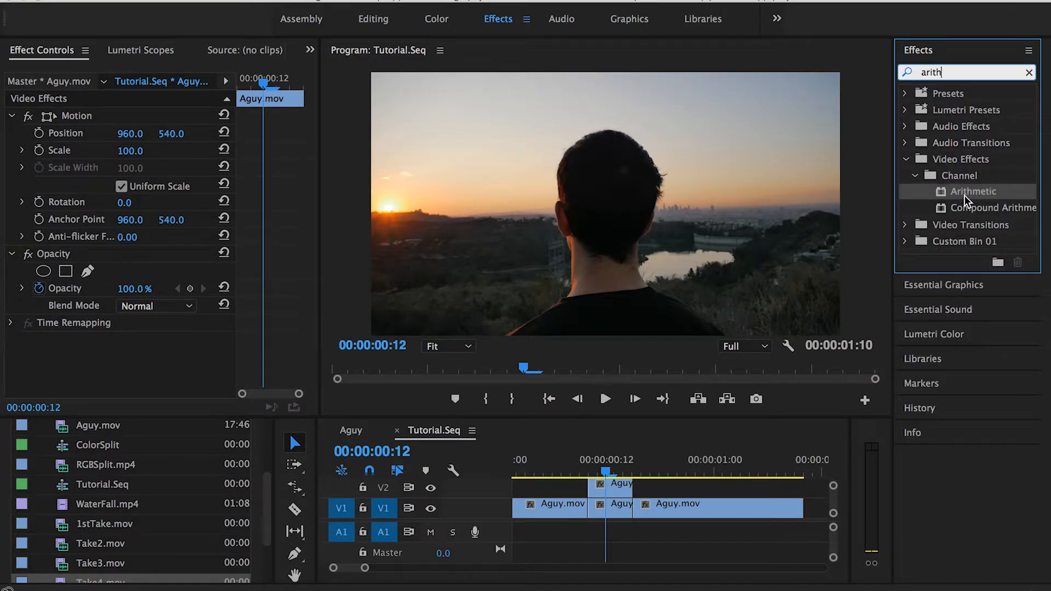
drag(965, 199, 613, 486)
Apply the Arithmetic effect to the Aguy.mov copies on V3 and V4
scroll(612, 489, up, 1)
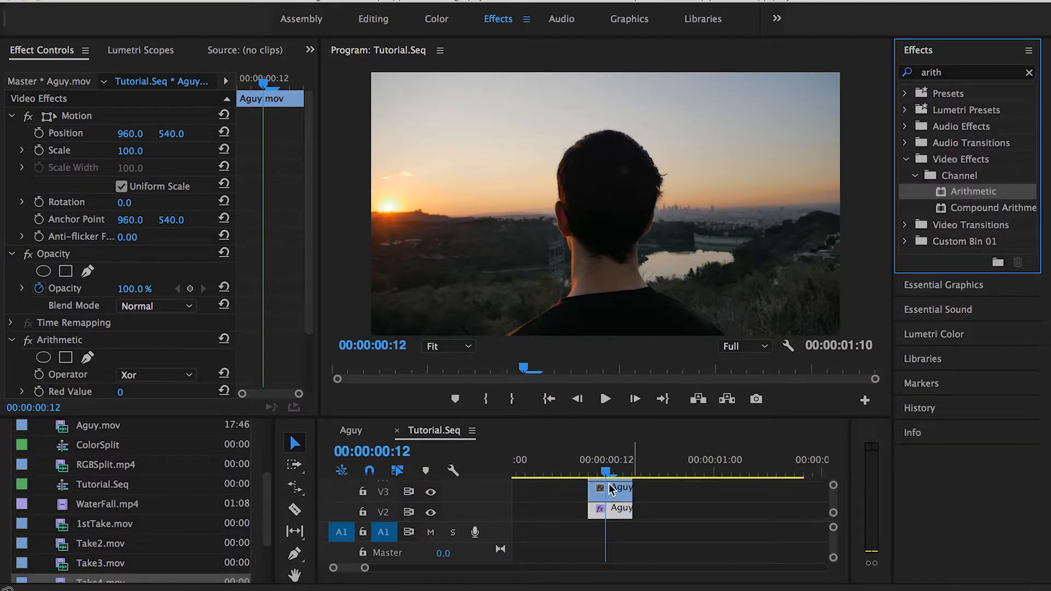
scroll(612, 489, up, 1)
drag(992, 193, 619, 513)
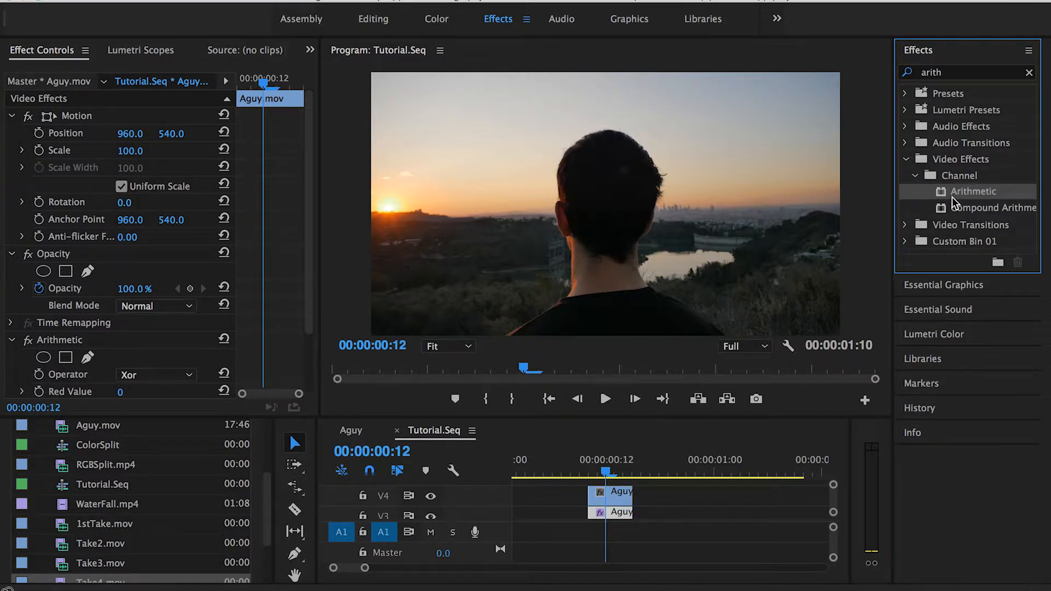
drag(956, 203, 610, 493)
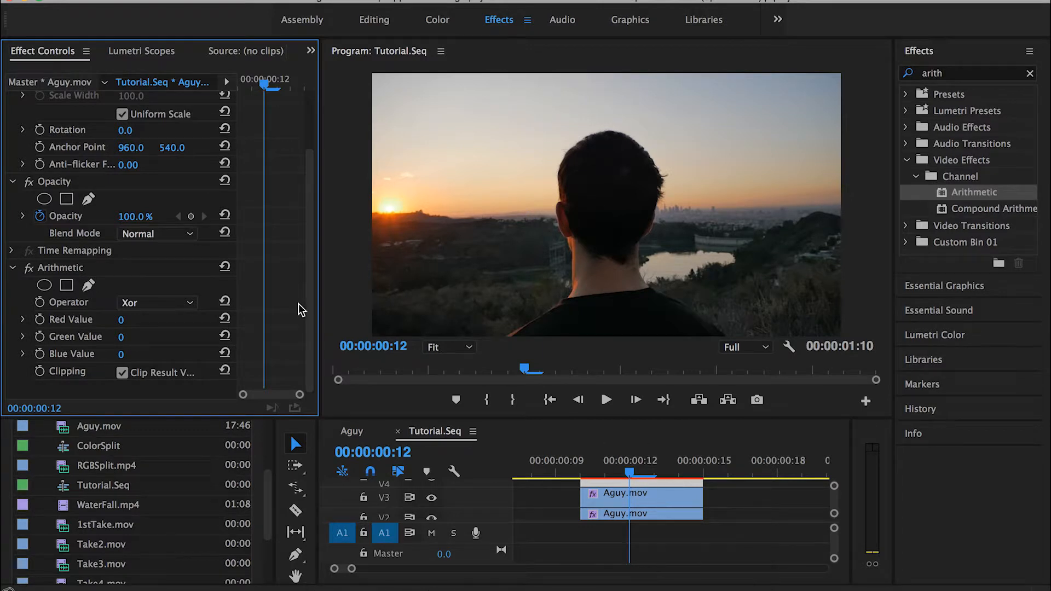
Try the Difference operator for the Arithmetic effect on the V4 copy
click(603, 491)
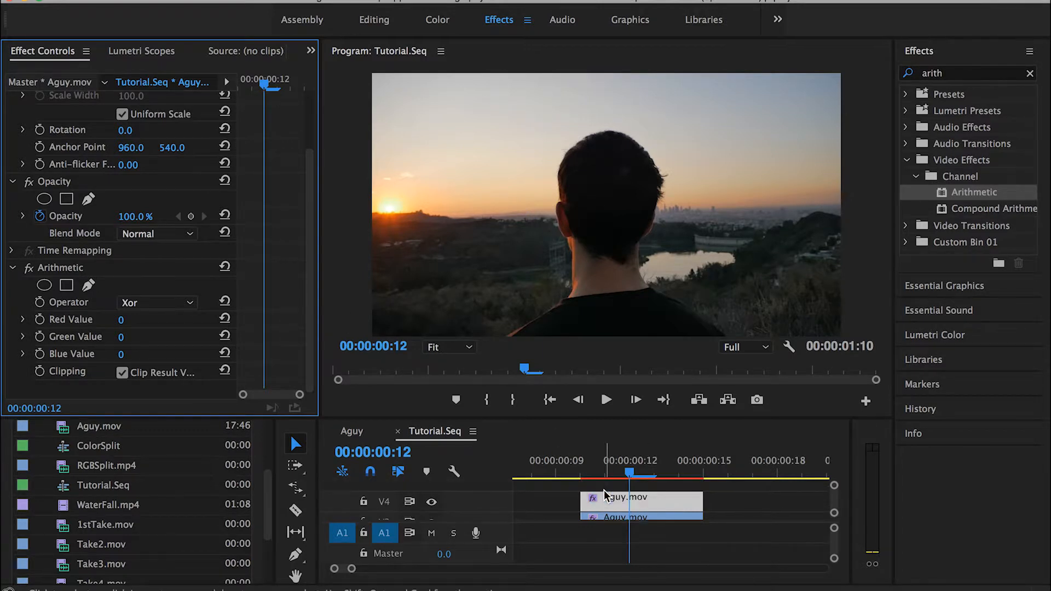
click(626, 469)
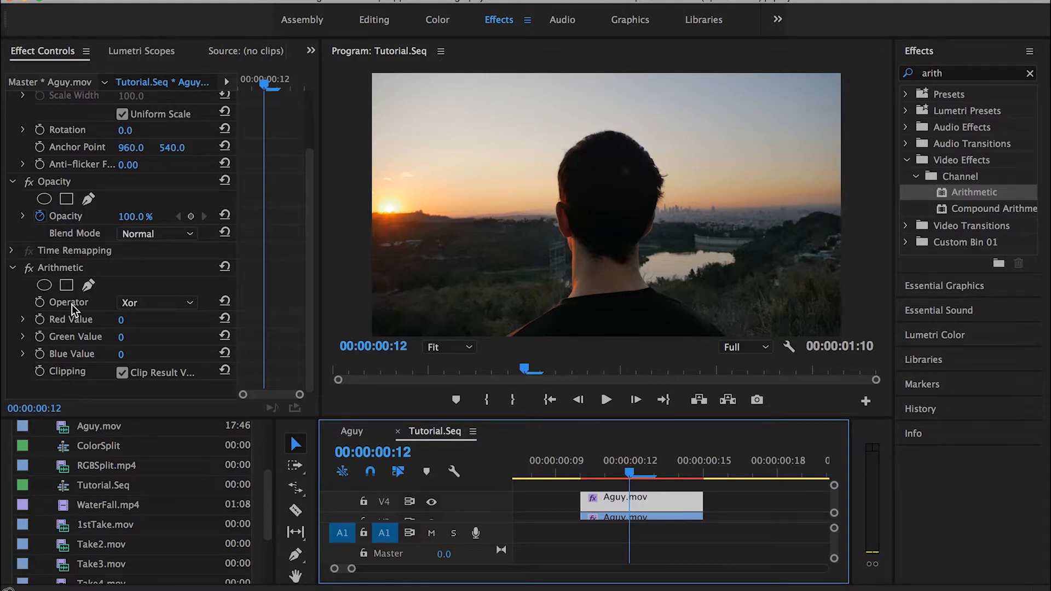
click(146, 302)
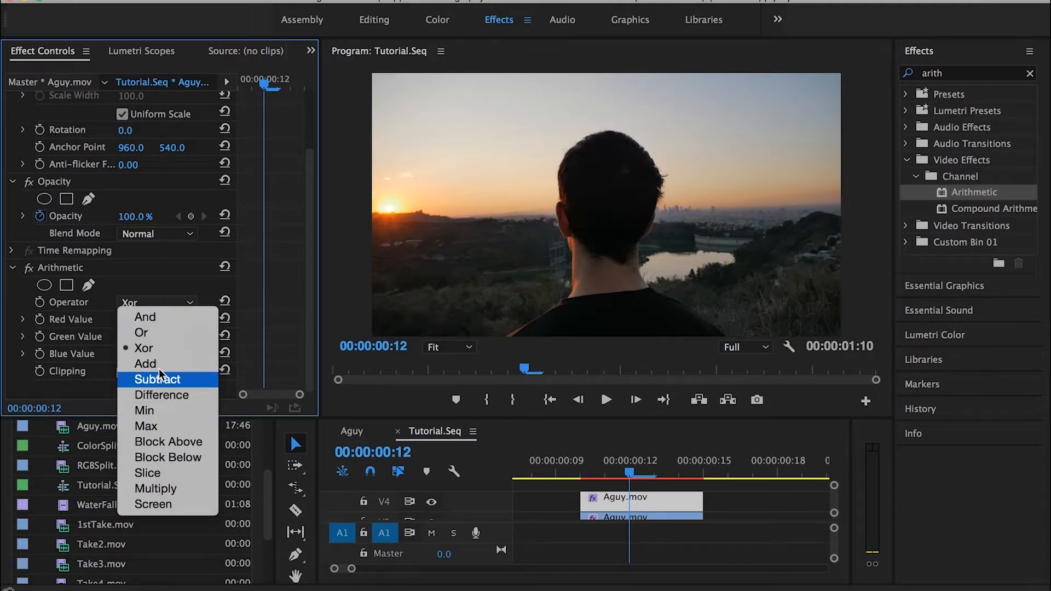
click(149, 396)
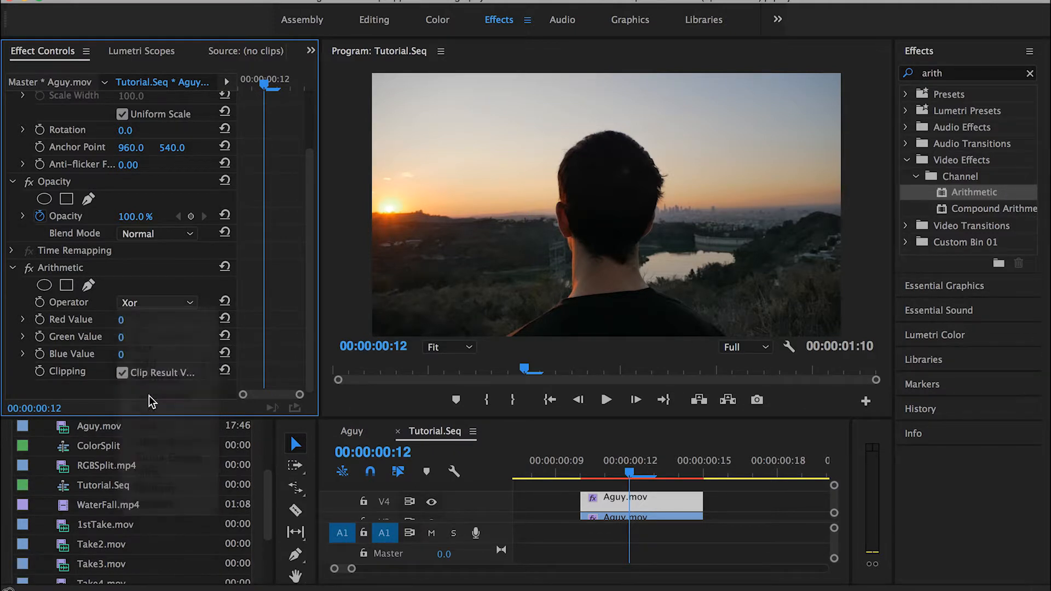
click(164, 306)
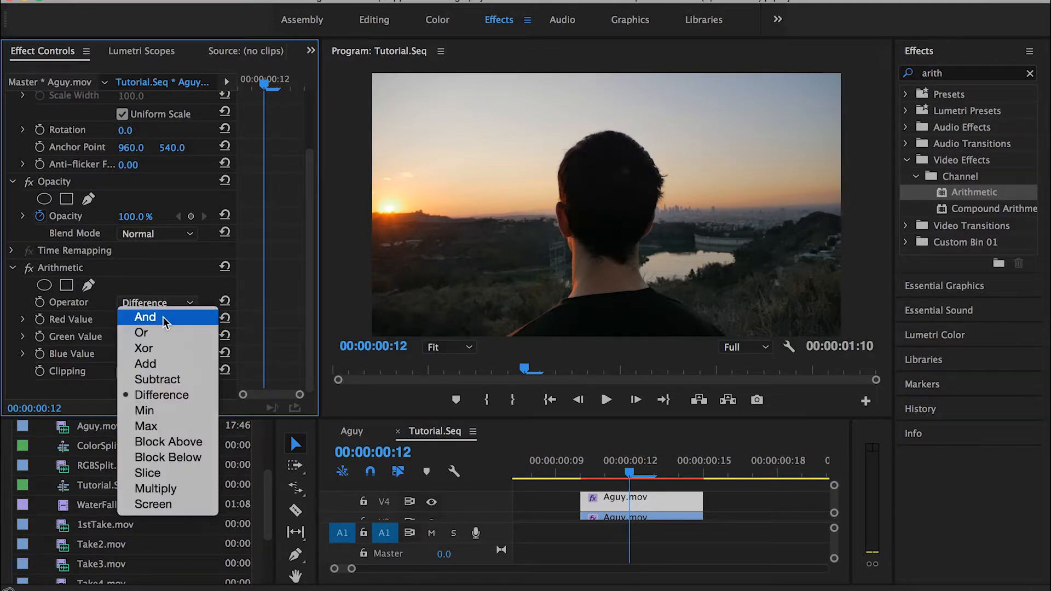
click(152, 268)
Set the Arithmetic effect's Red Value on the V4 copy to 100
click(22, 319)
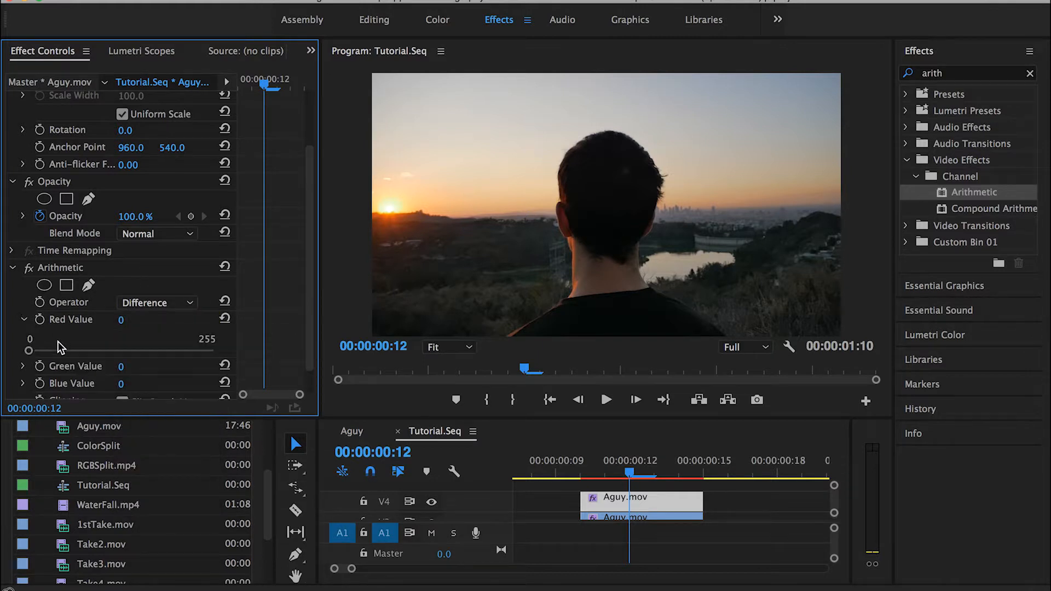
drag(29, 351, 125, 350)
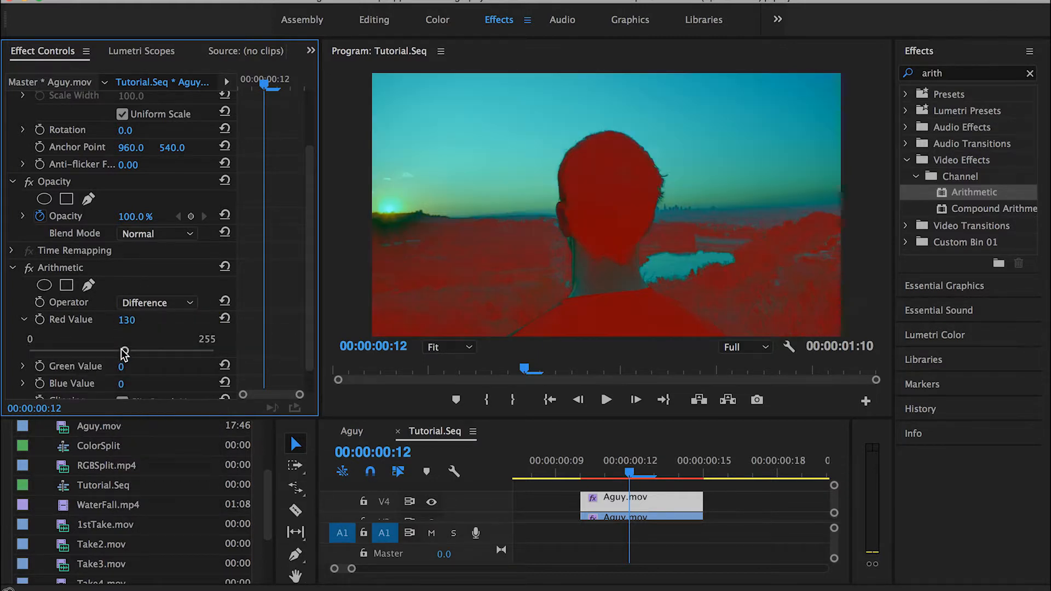
click(129, 320)
text(100)
key(Return)
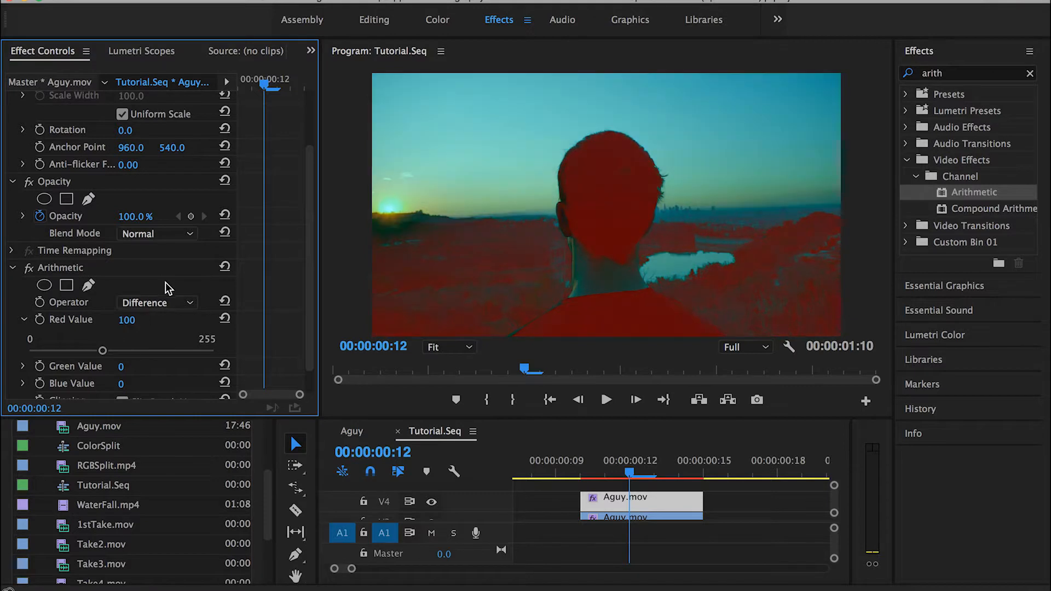
Compare the Add and Difference operators in the V4 copy's Arithmetic effect
click(150, 304)
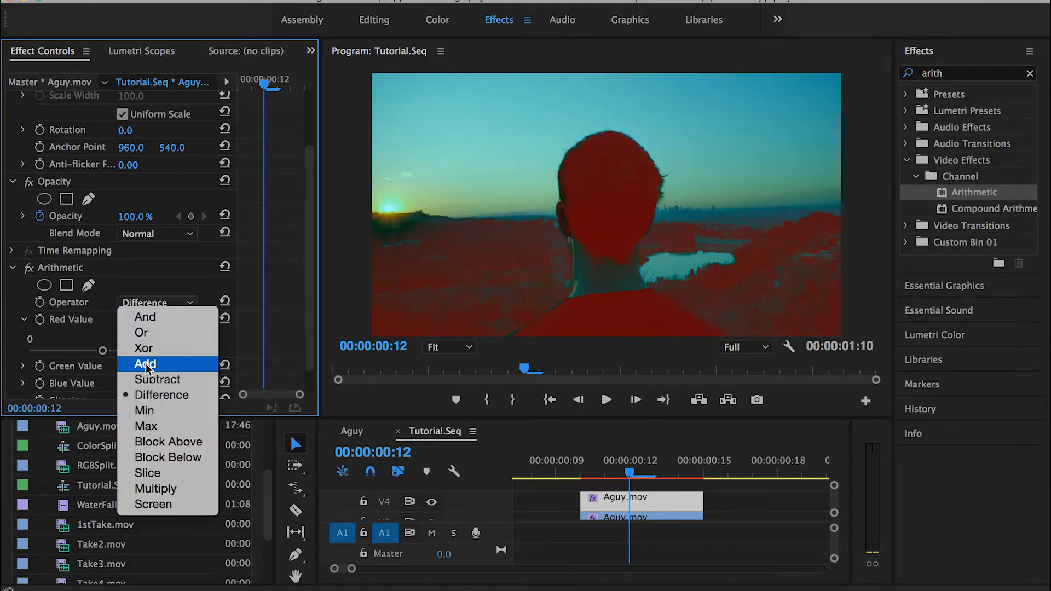
click(159, 363)
click(157, 304)
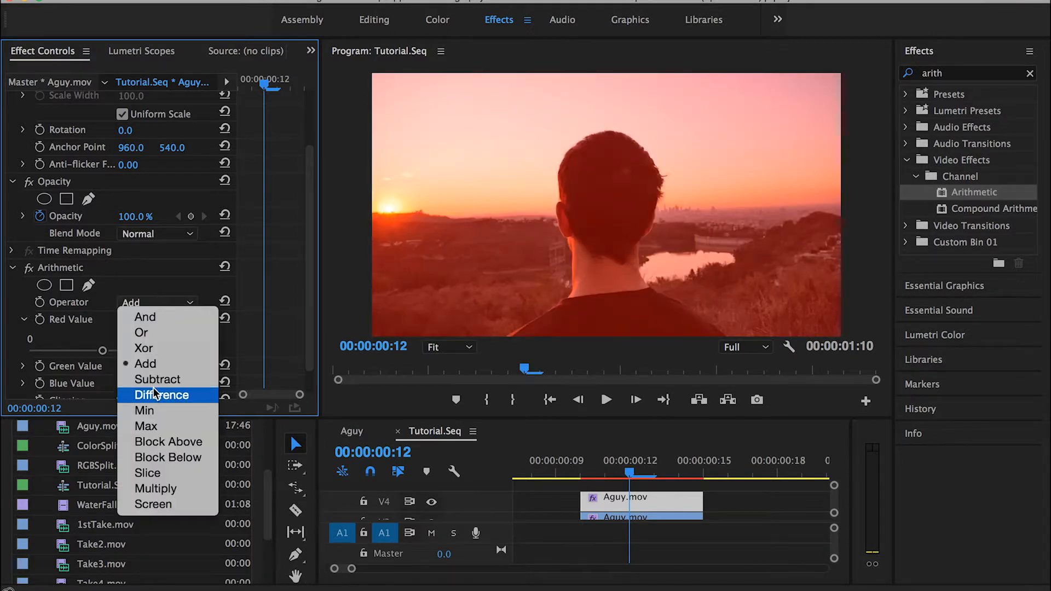
click(153, 389)
Set the V4 copy's Arithmetic operator to Max and its opacity blend mode to Screen
click(170, 302)
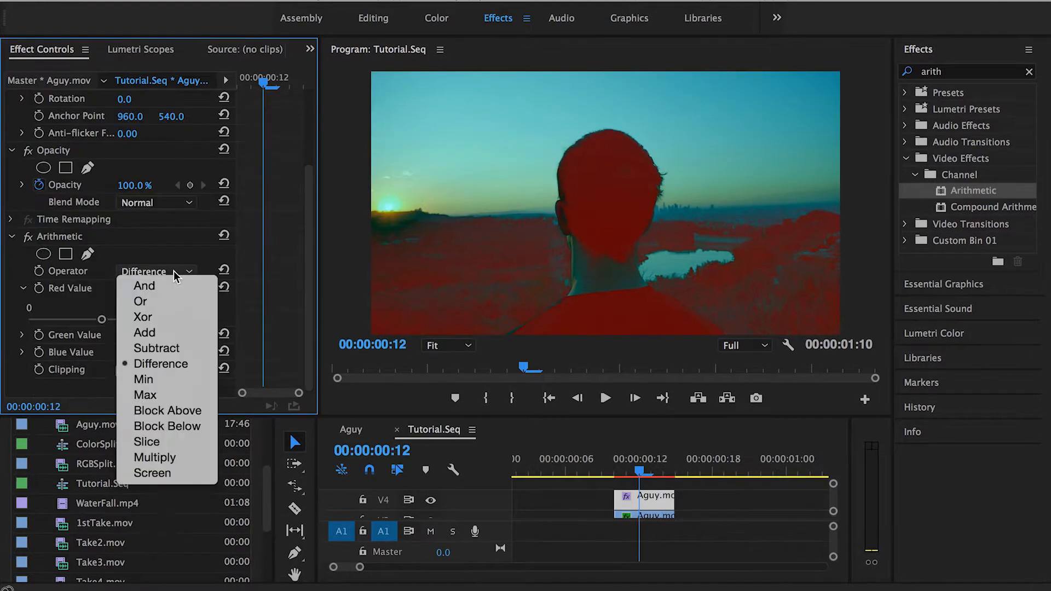
click(159, 395)
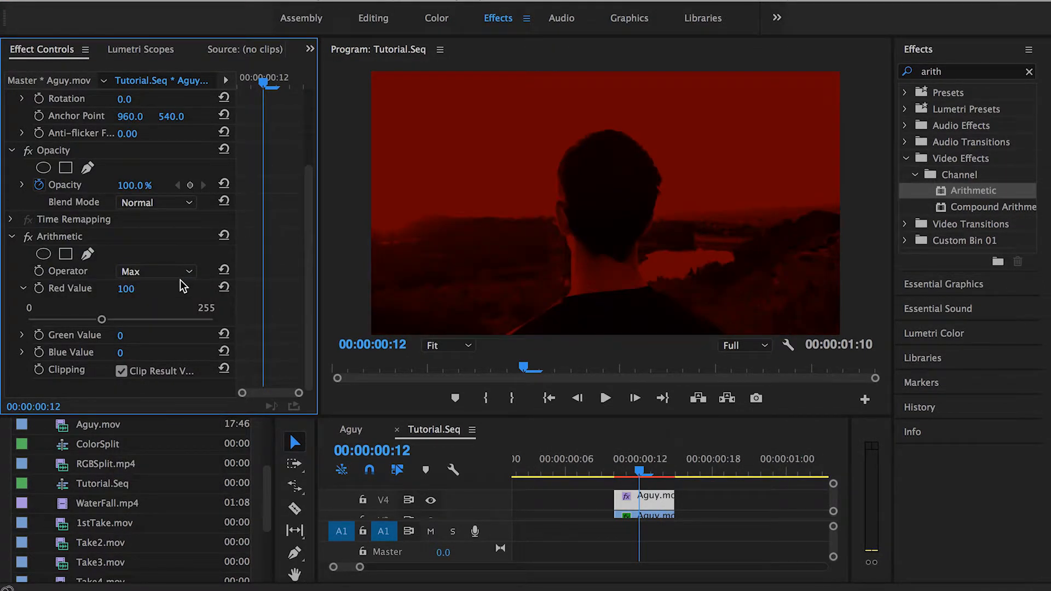
click(164, 201)
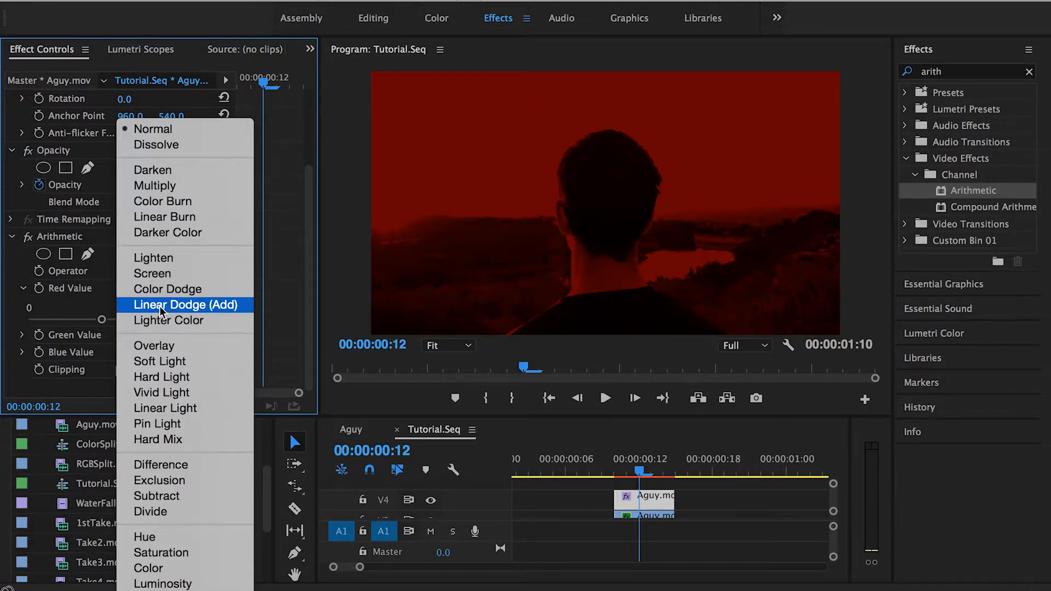
click(163, 274)
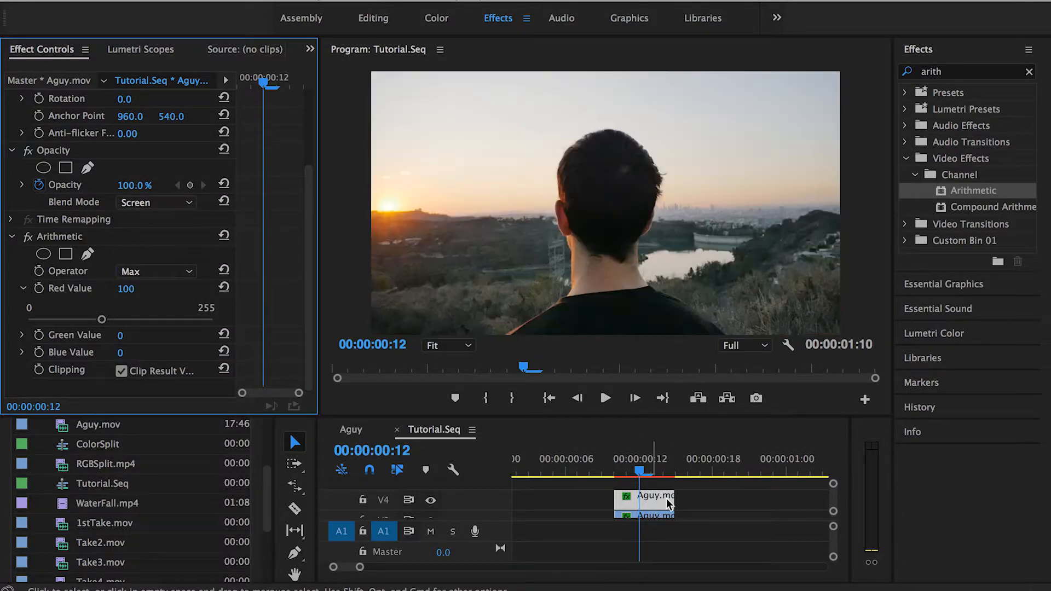
Set the V3 copy's Arithmetic operator to Max, its Green Value to 100 and its opacity blend mode to Screen
scroll(668, 501, down, 2)
click(660, 487)
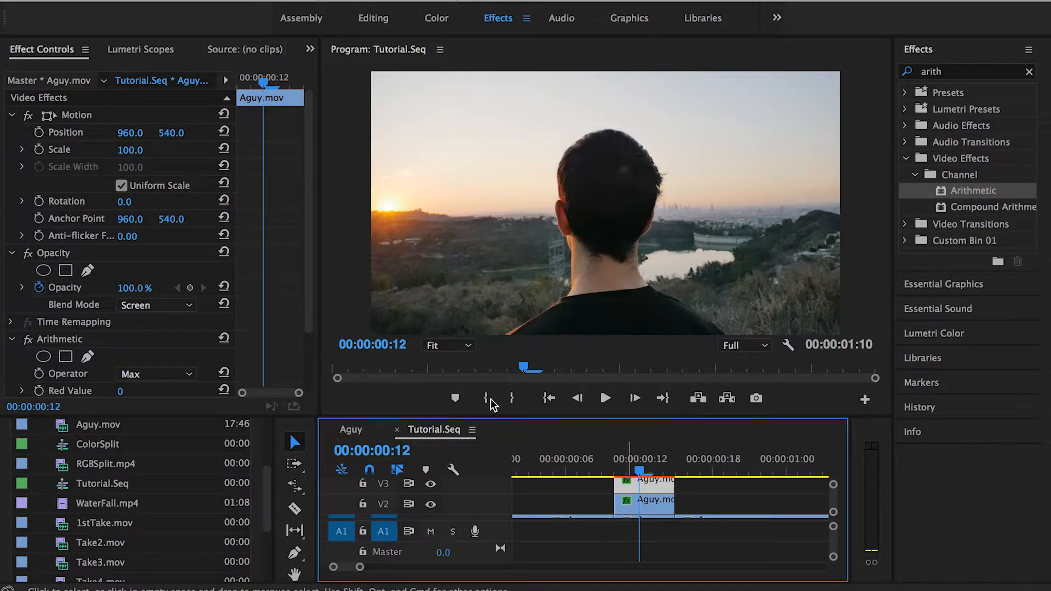
scroll(306, 340, down, 3)
click(159, 300)
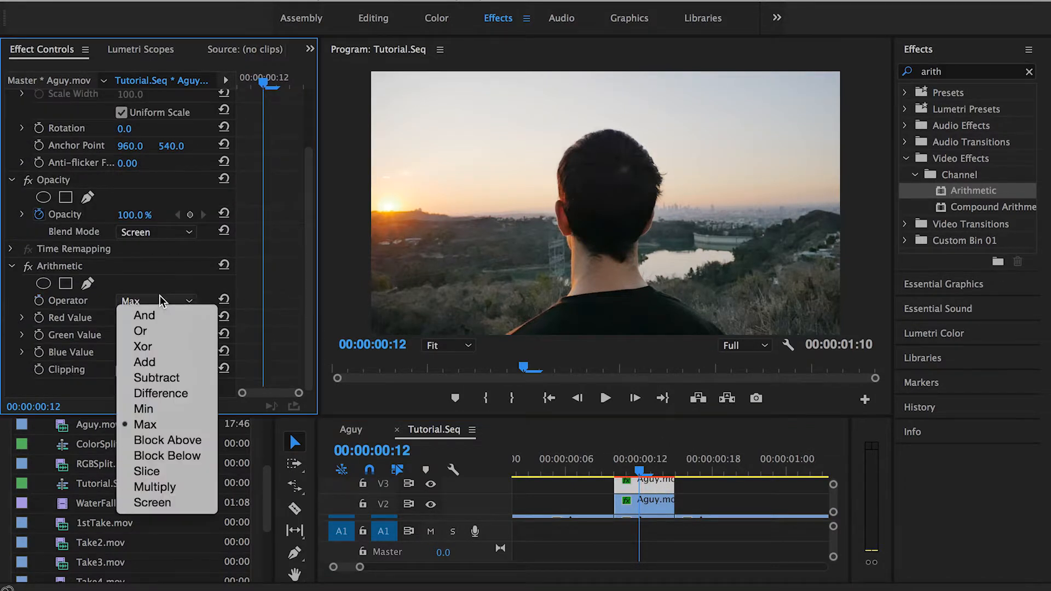
click(151, 422)
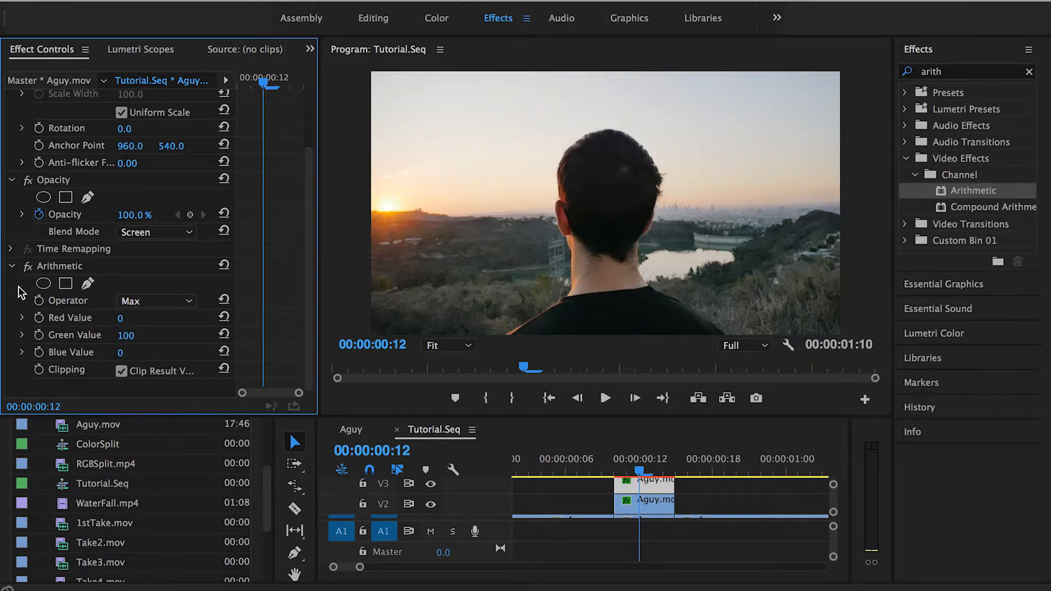
click(22, 335)
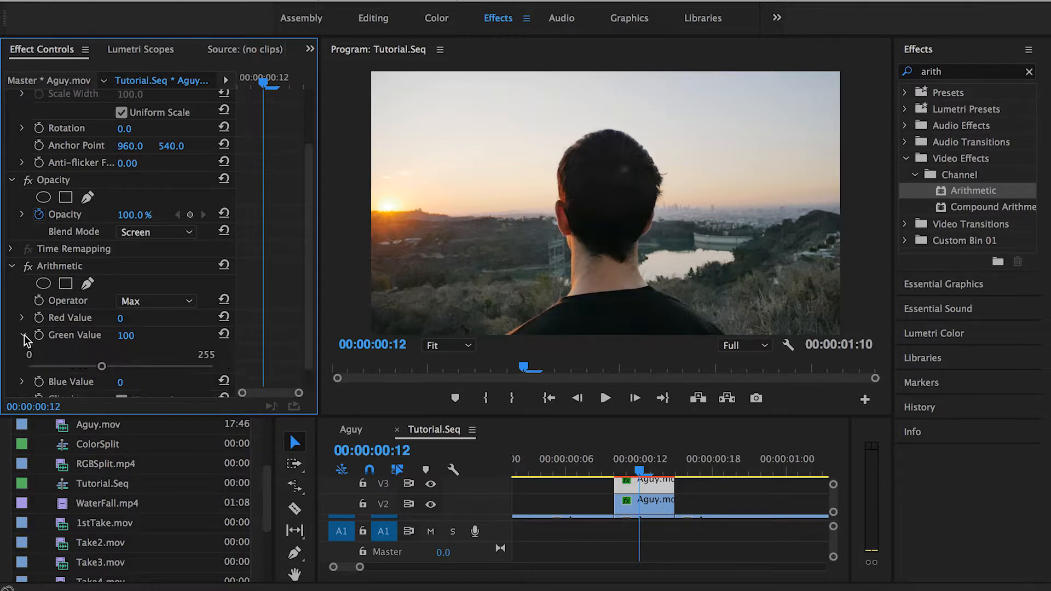
text(100)
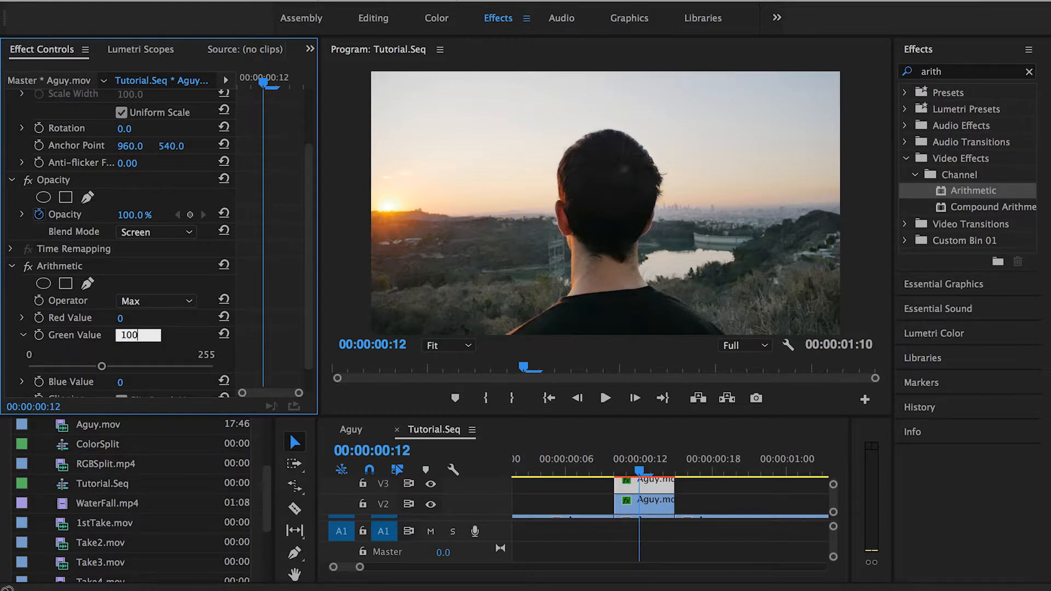
key(Return)
click(157, 229)
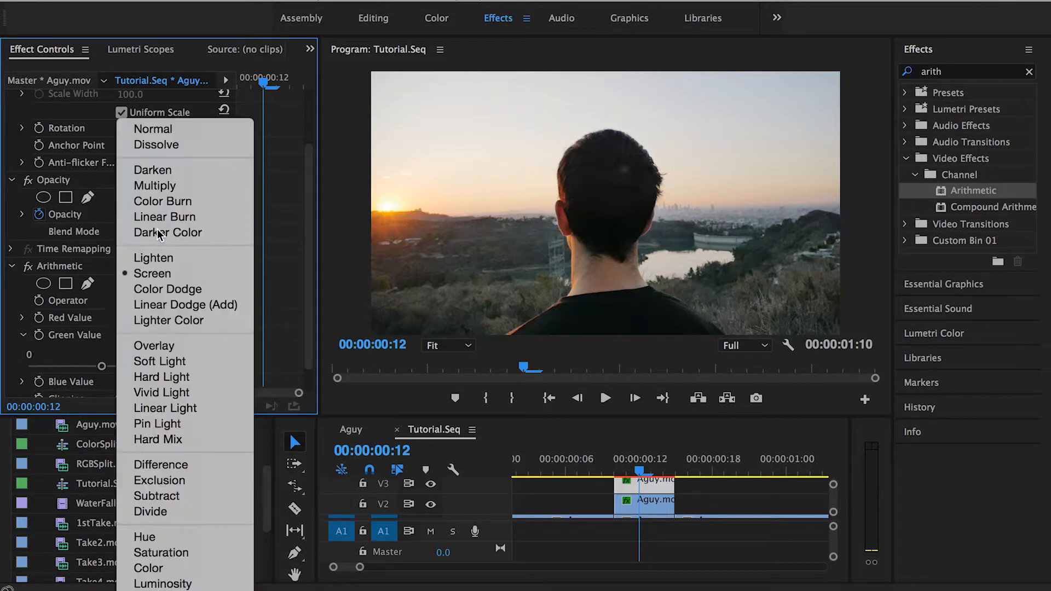
click(142, 278)
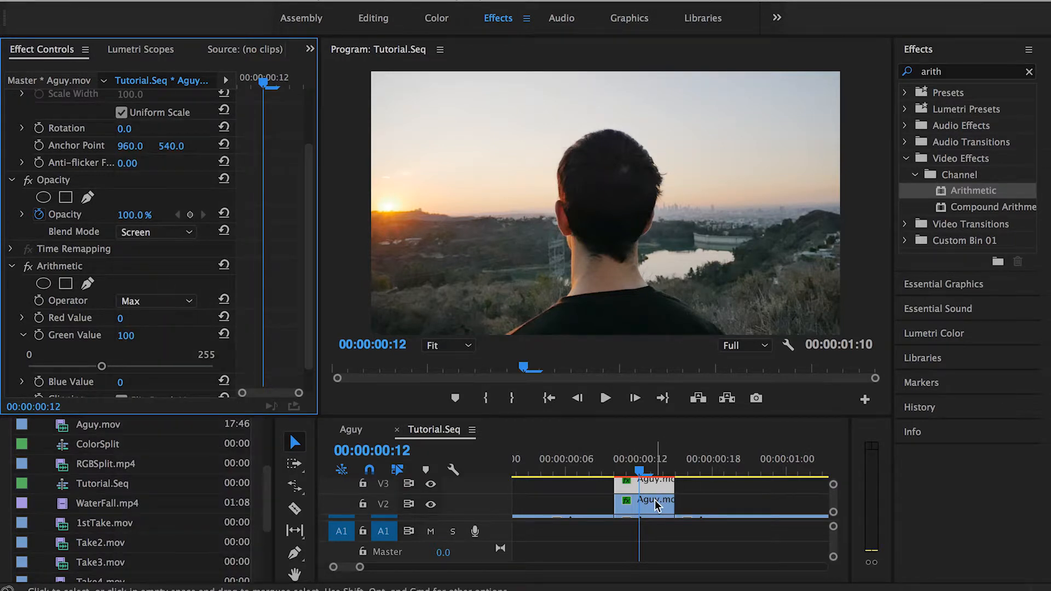
Set the V2 copy's Arithmetic operator to Max, its Blue Value to 100 and its opacity blend mode to Screen
click(656, 486)
scroll(306, 375, down, 3)
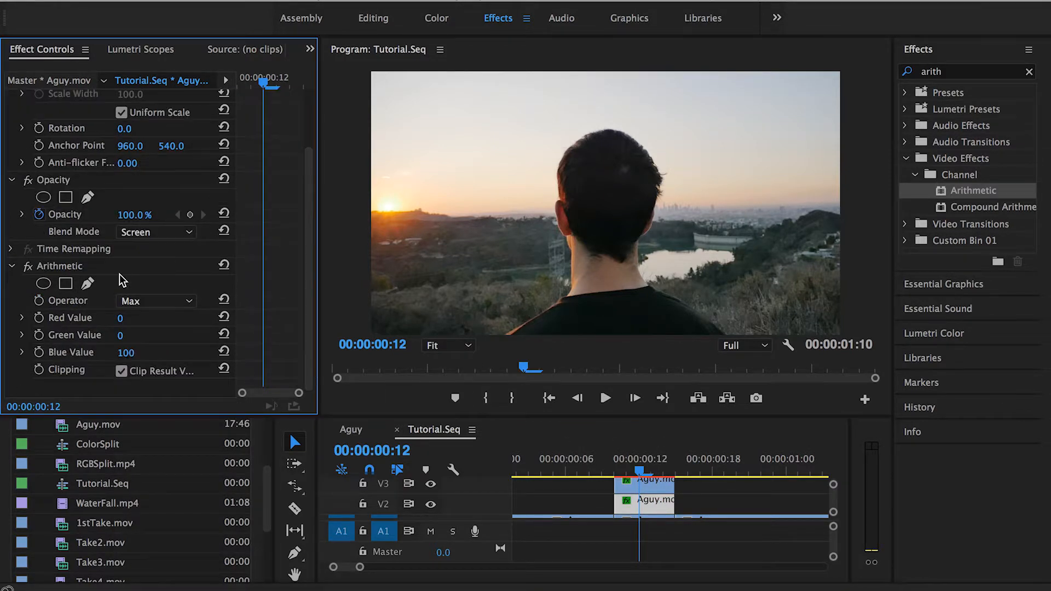
click(149, 301)
click(151, 430)
click(127, 352)
text(1)
key(Return)
click(159, 235)
click(165, 278)
Play the sequence repeatedly from about 00:00:00:06 to preview the stacked copies before any channel is offset
click(611, 466)
key(space)
click(568, 467)
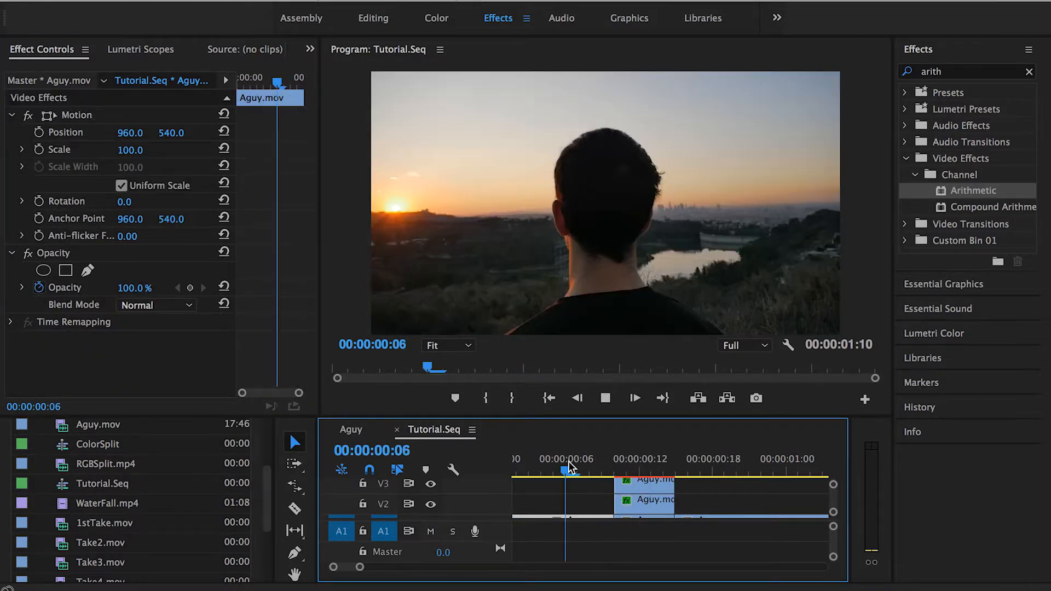
click(568, 467)
click(569, 465)
key(space)
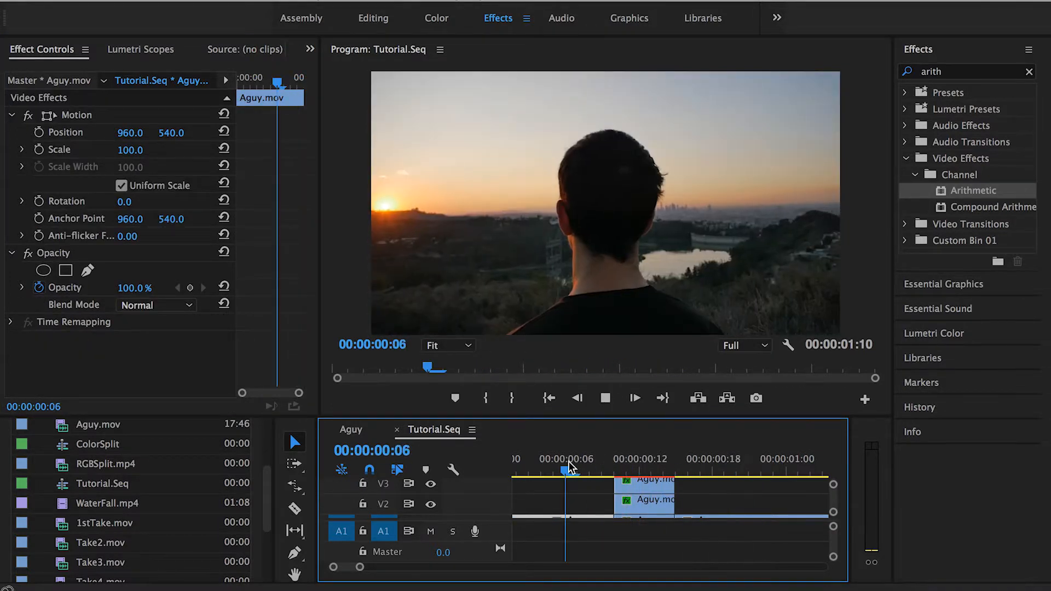
click(570, 464)
key(space)
click(570, 464)
key(End)
key(minus)
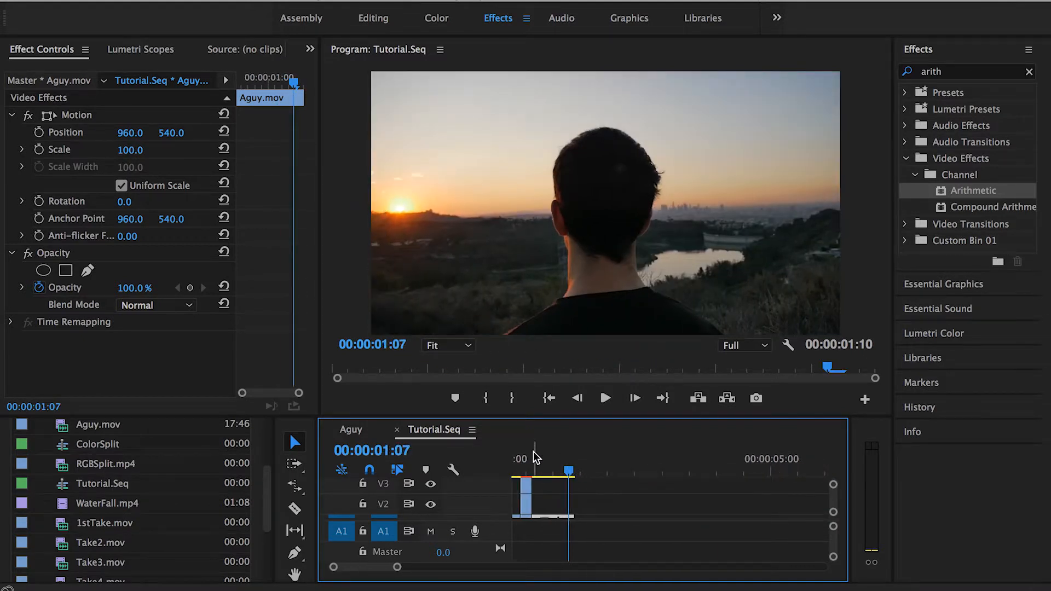
Set the V4 copy's scale to 120 and its horizontal position to 933
scroll(528, 506, up, 3)
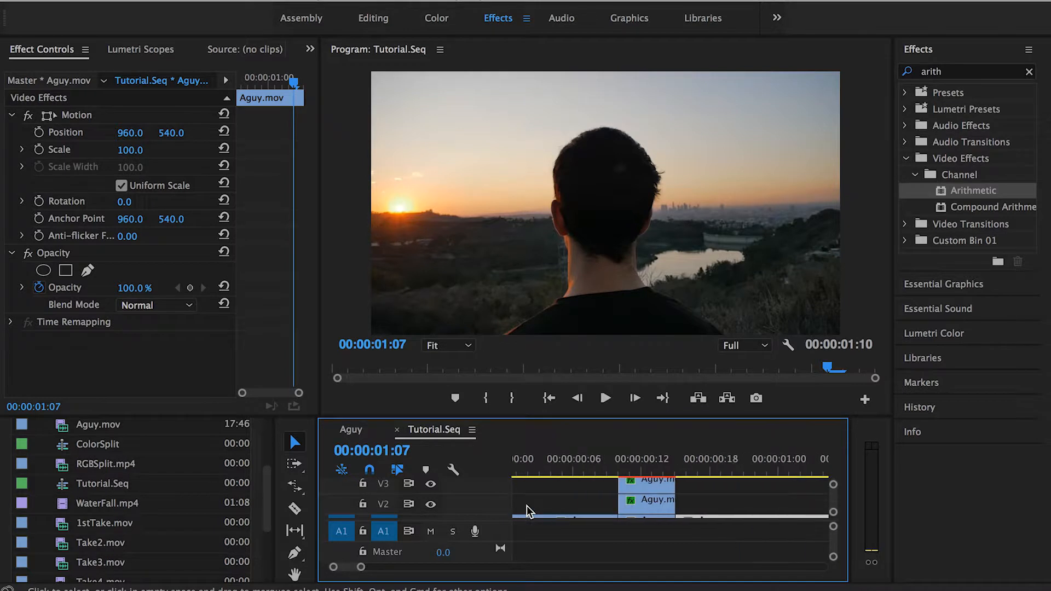
click(641, 464)
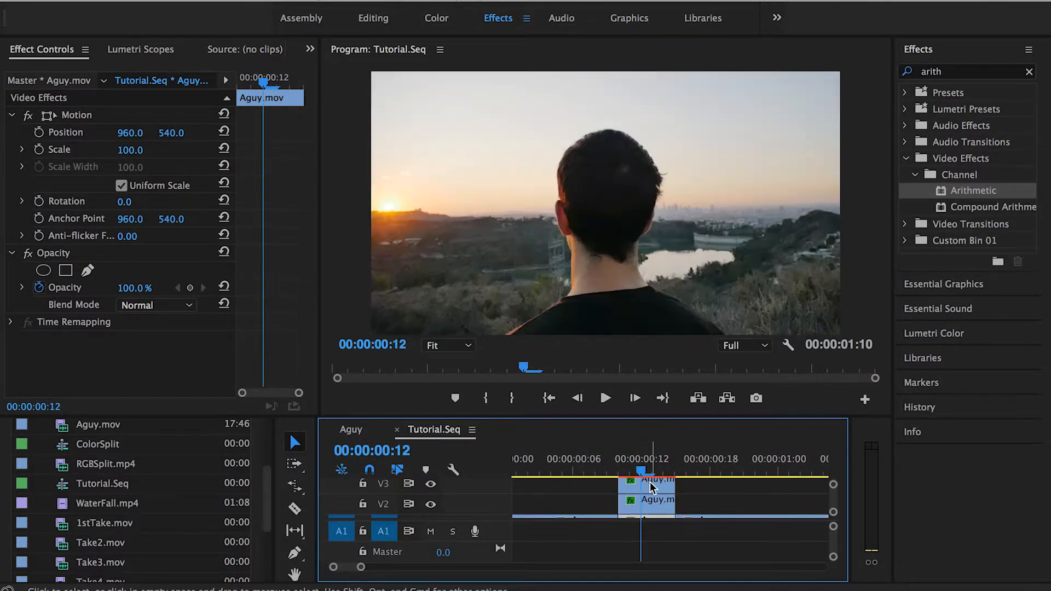
scroll(651, 487, up, 2)
click(632, 501)
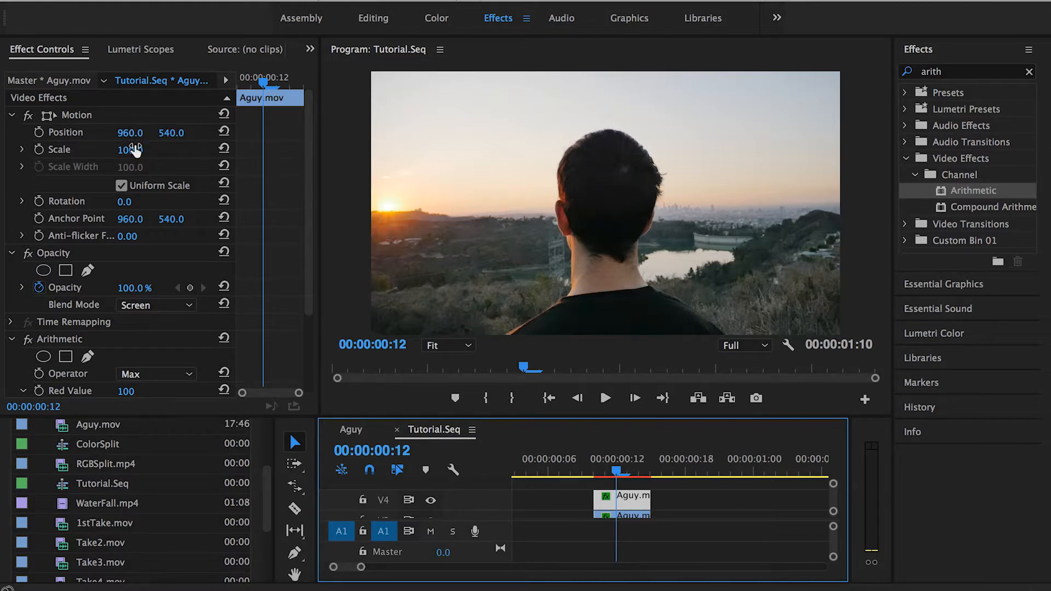
drag(135, 152, 145, 151)
click(130, 150)
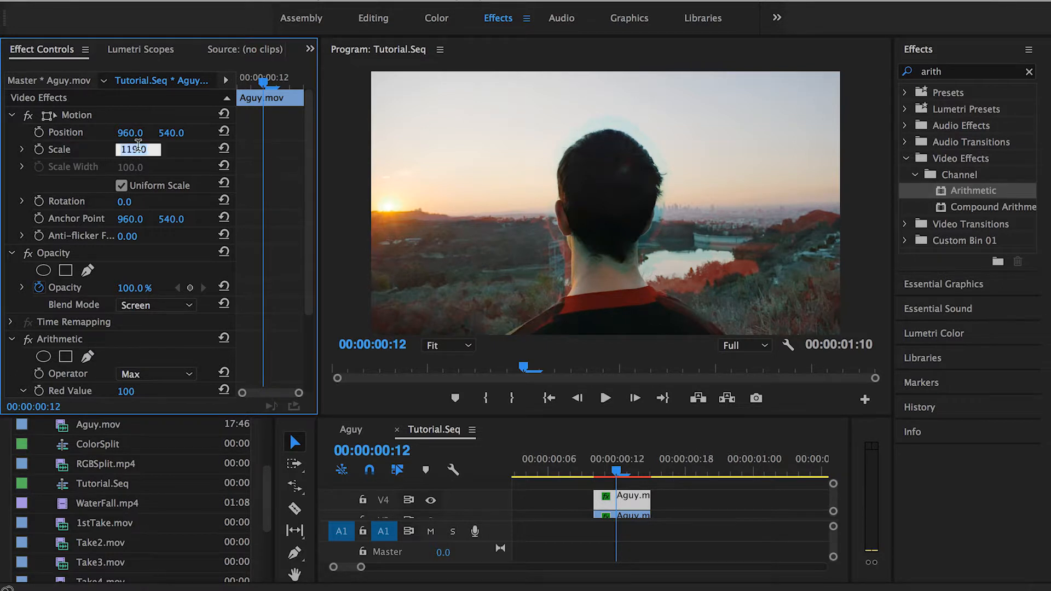
text(120)
key(Return)
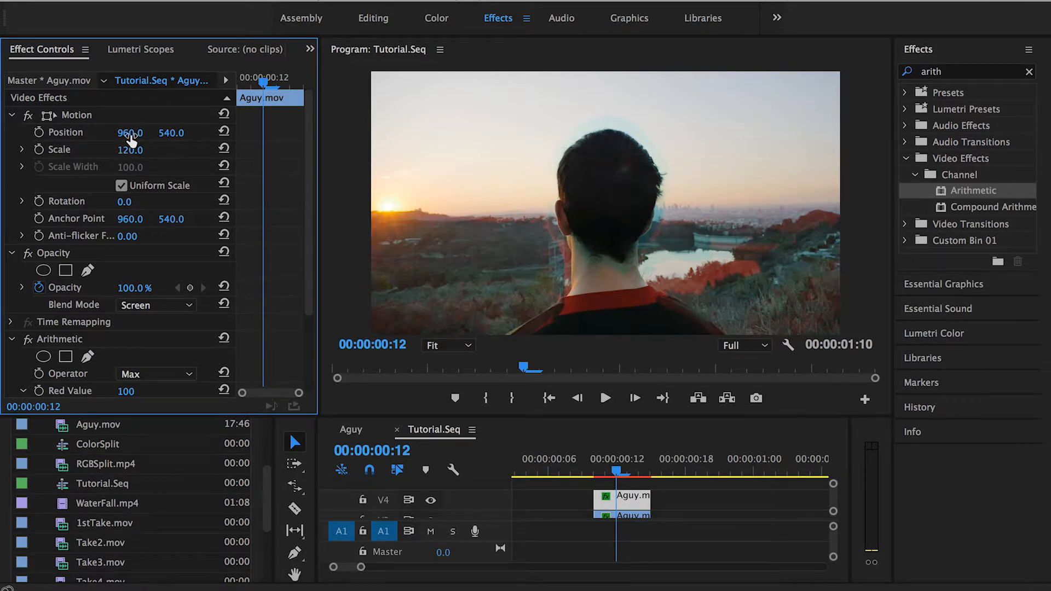
drag(130, 136, 134, 134)
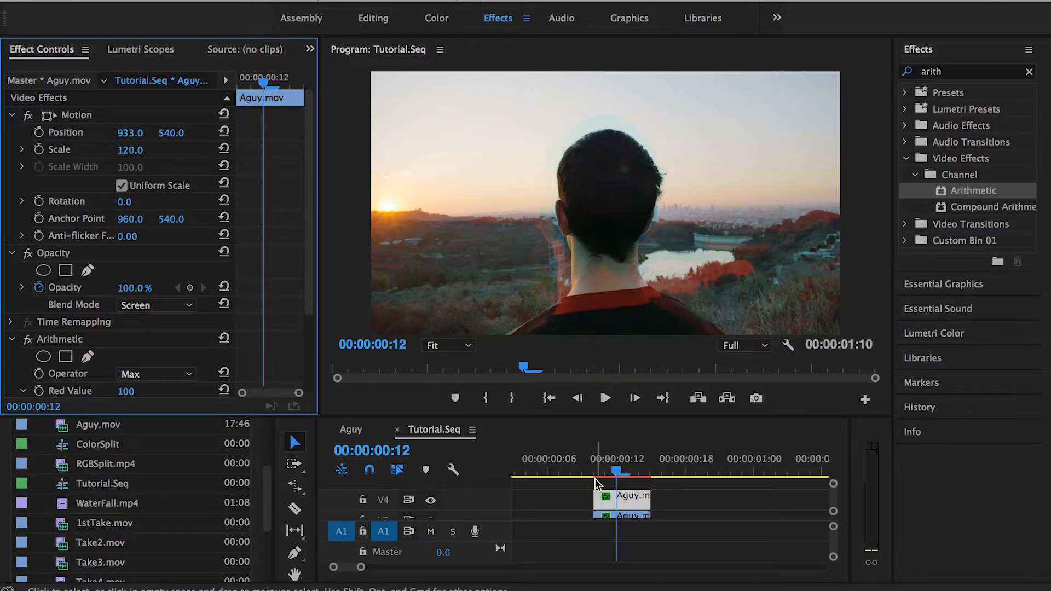
Set the V3 copy's scale to 110 and its horizontal position to 1017
scroll(635, 490, down, 1)
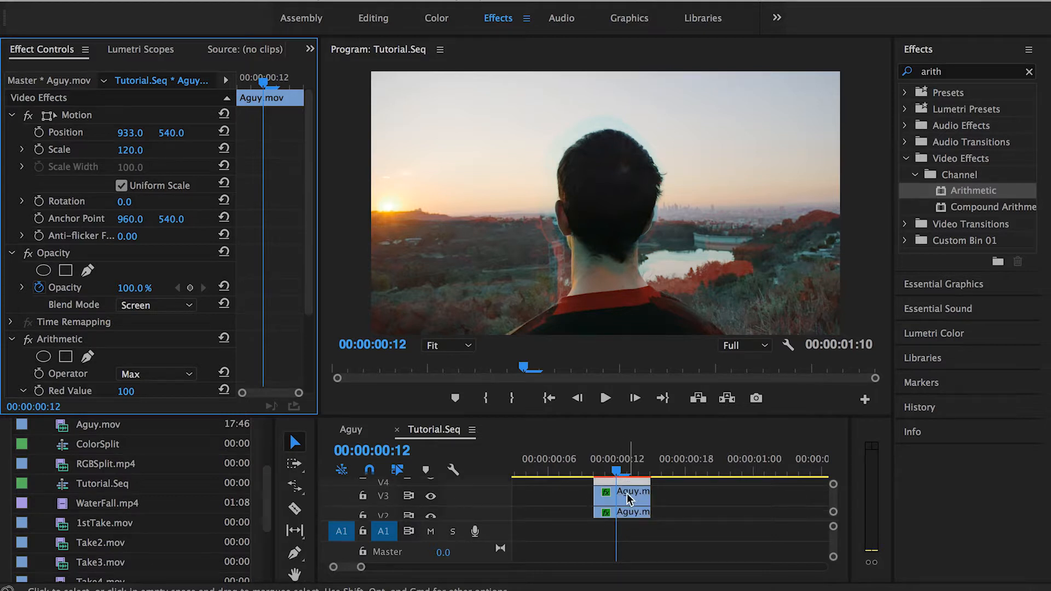
click(633, 491)
click(125, 151)
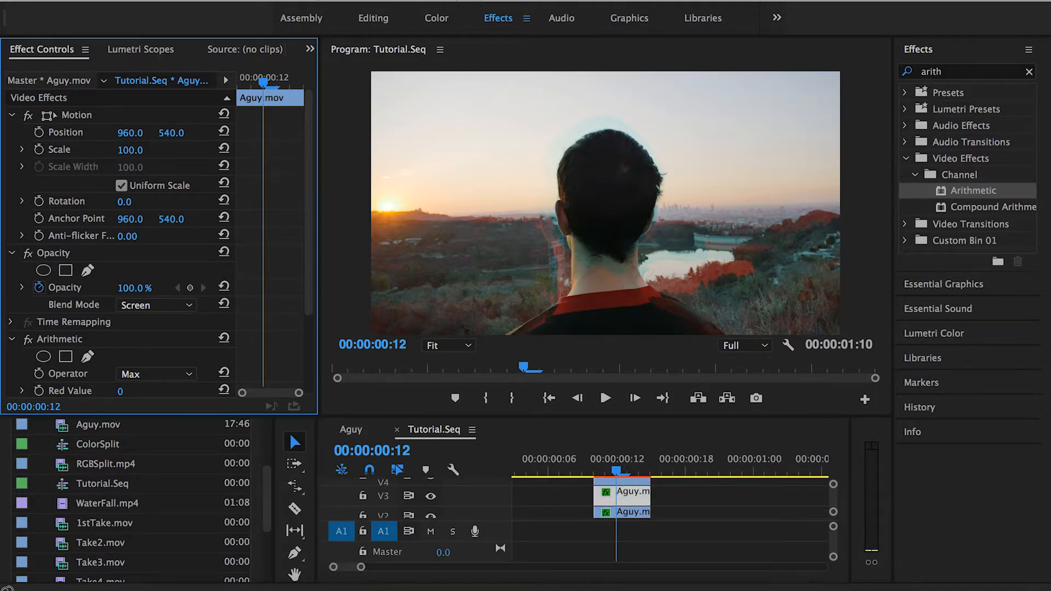
drag(125, 151, 169, 142)
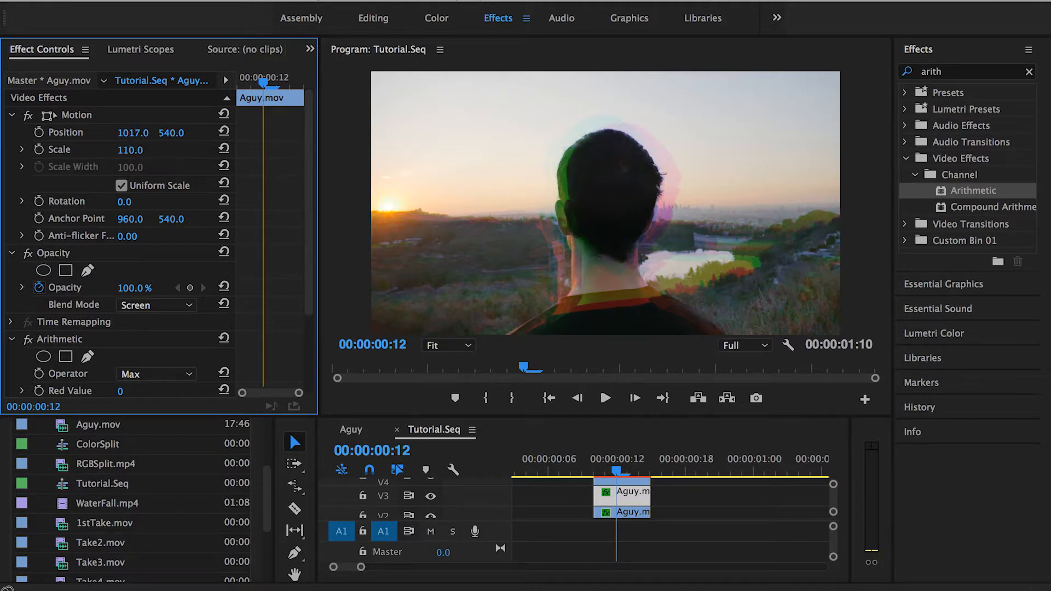
Set the V2 copy's scale to 125 and its vertical position to 591
click(635, 513)
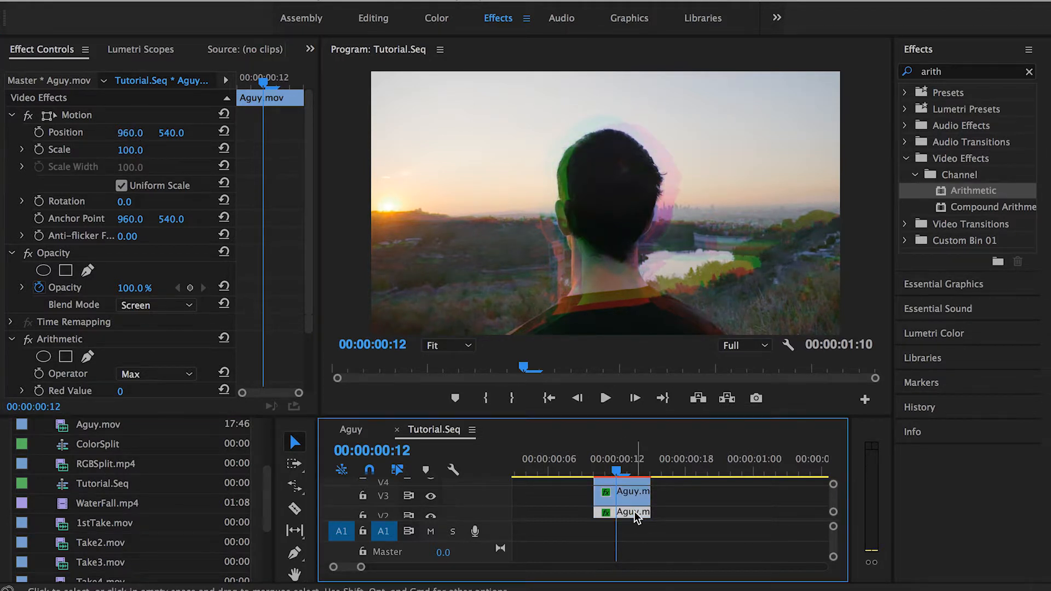
drag(131, 150, 176, 134)
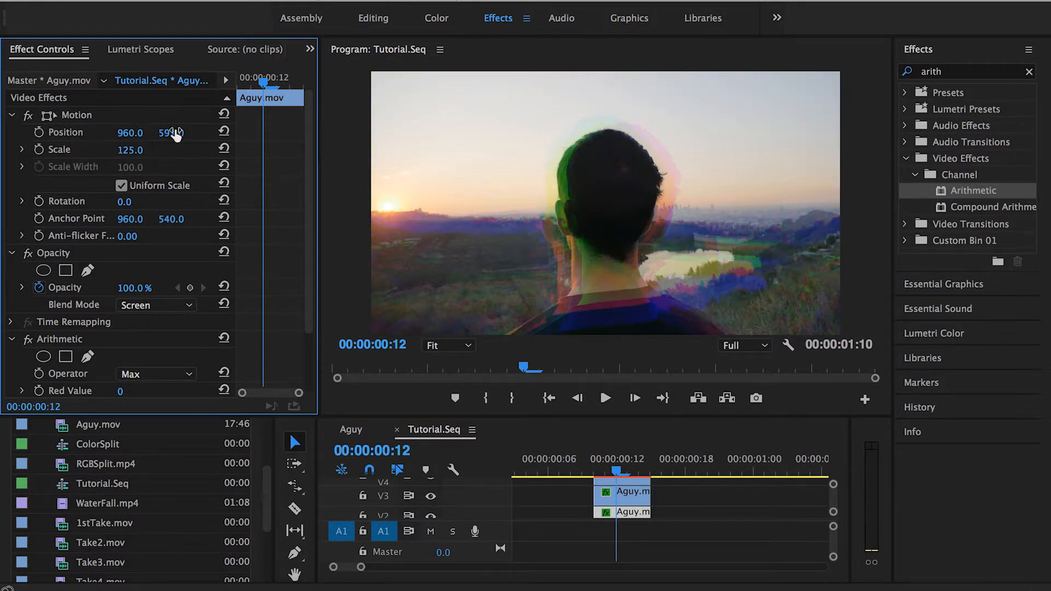
Play the sequence several times from just before the stacked copies to review the RGB split
click(576, 463)
key(space)
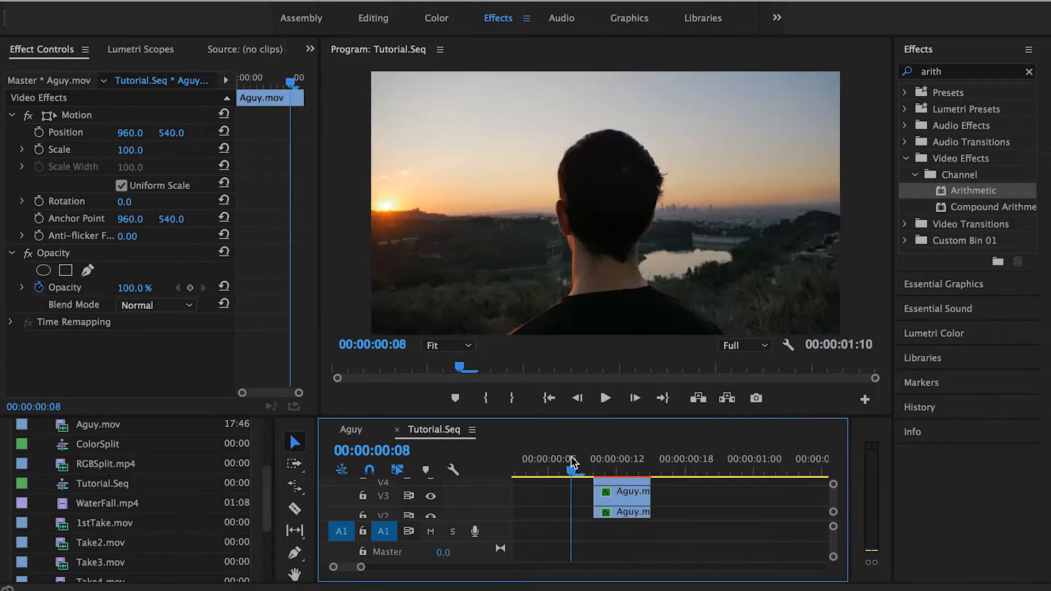
click(572, 458)
key(space)
click(571, 458)
key(space)
click(571, 458)
key(space)
click(572, 458)
key(space)
scroll(573, 459, down, 5)
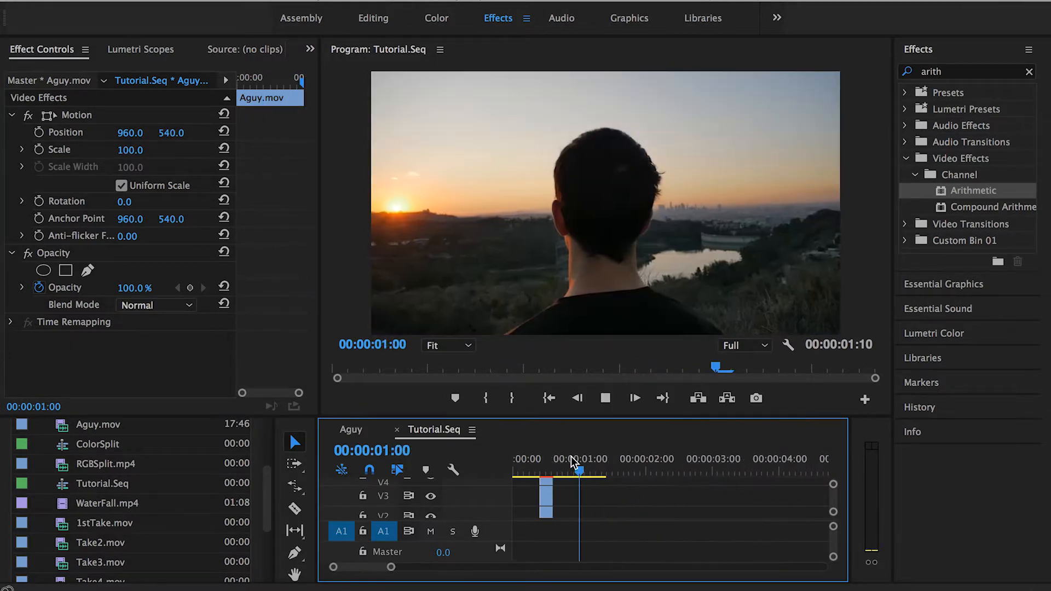
key(space)
click(525, 468)
key(space)
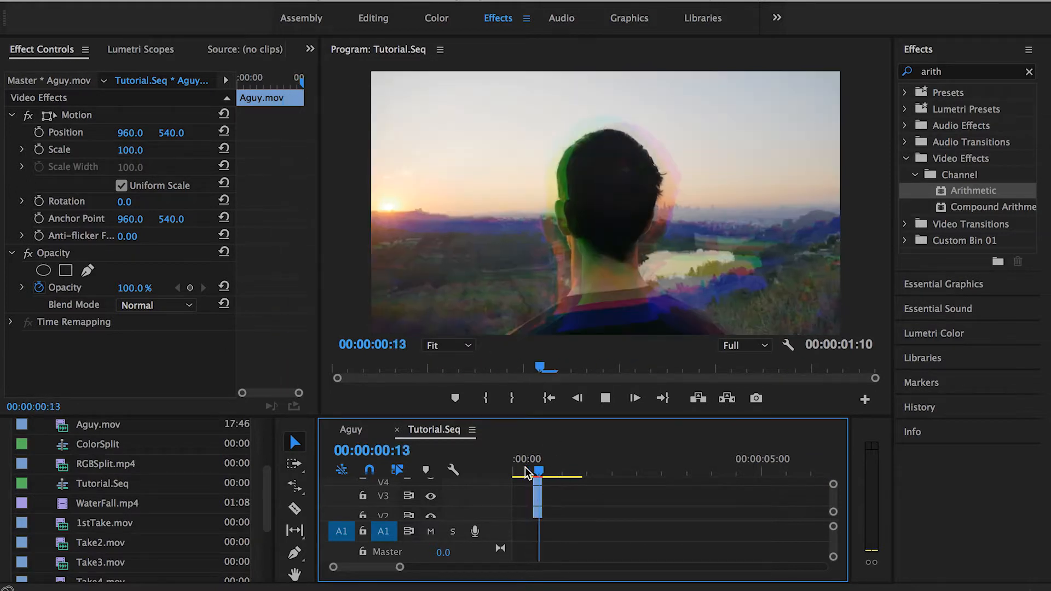
click(525, 469)
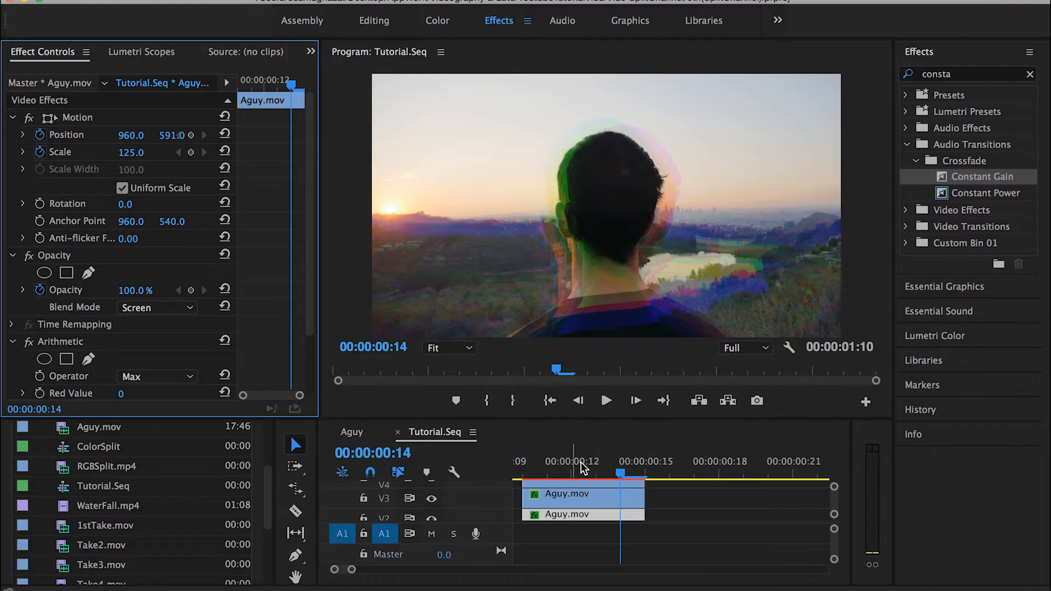
Enable position and scale keyframing on the V4 copy at 00:00:00:12, keeping position 933, 540 and scale 120
scroll(587, 501, up, 1)
click(589, 488)
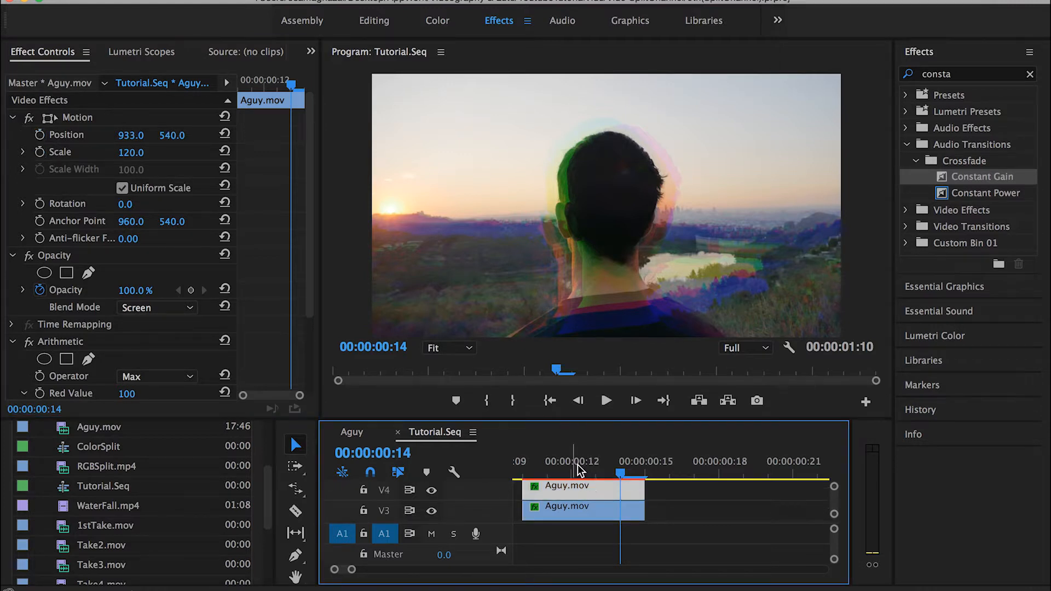
key(Left)
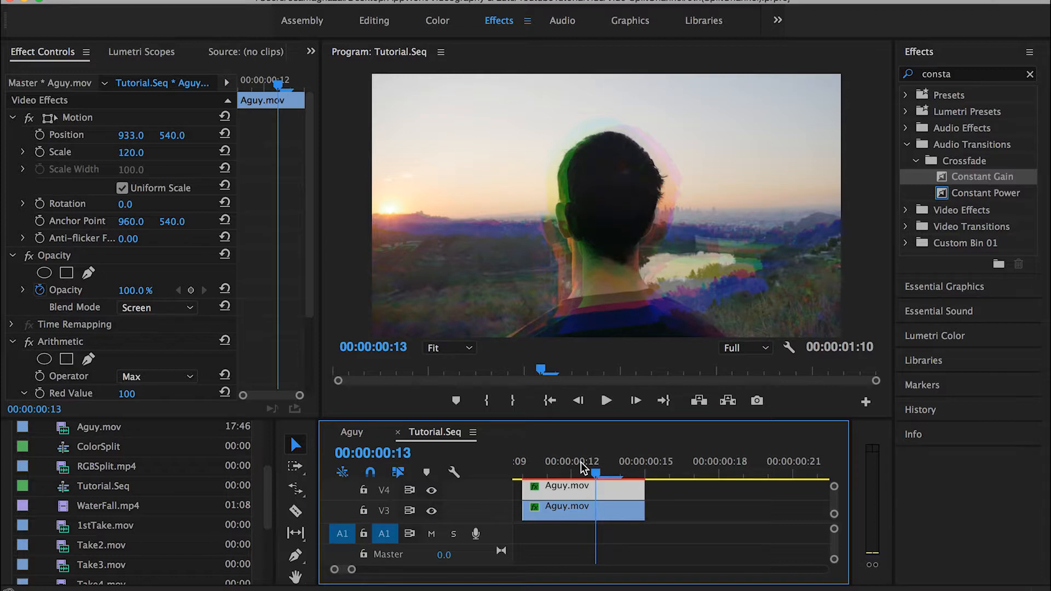
key(Left)
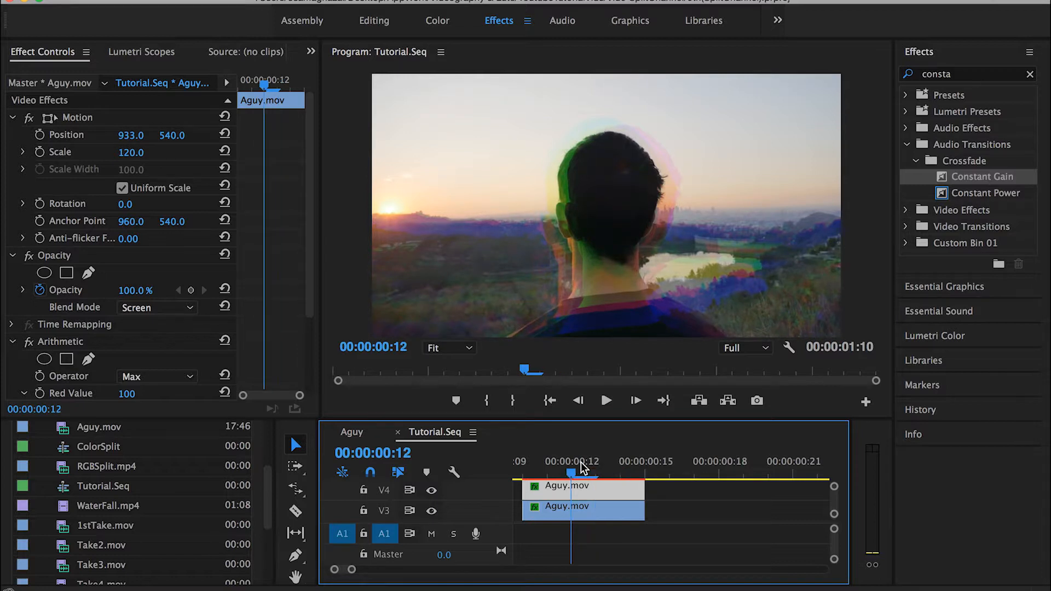
click(40, 134)
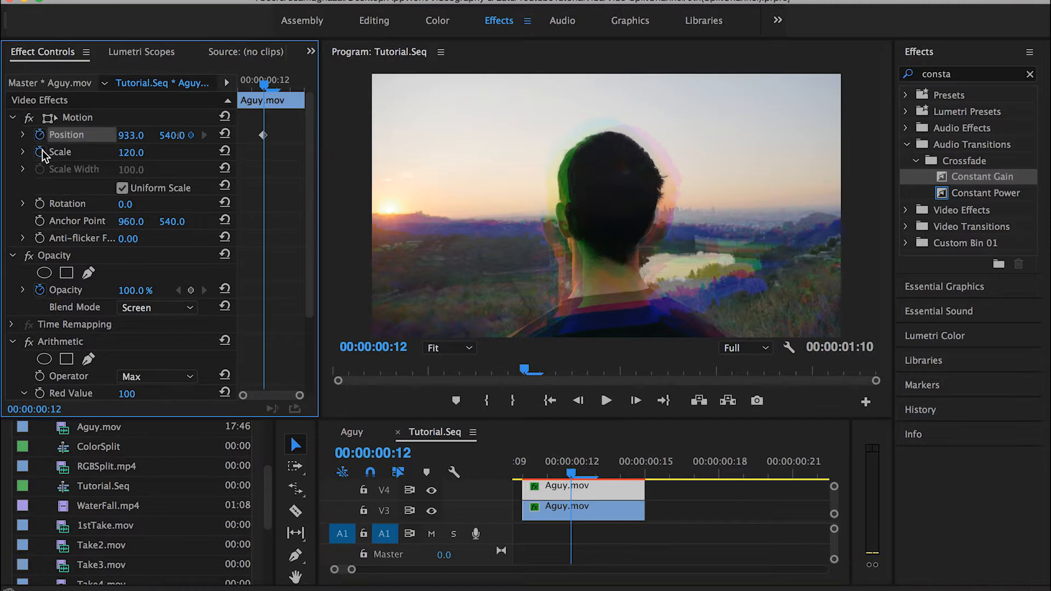
click(40, 152)
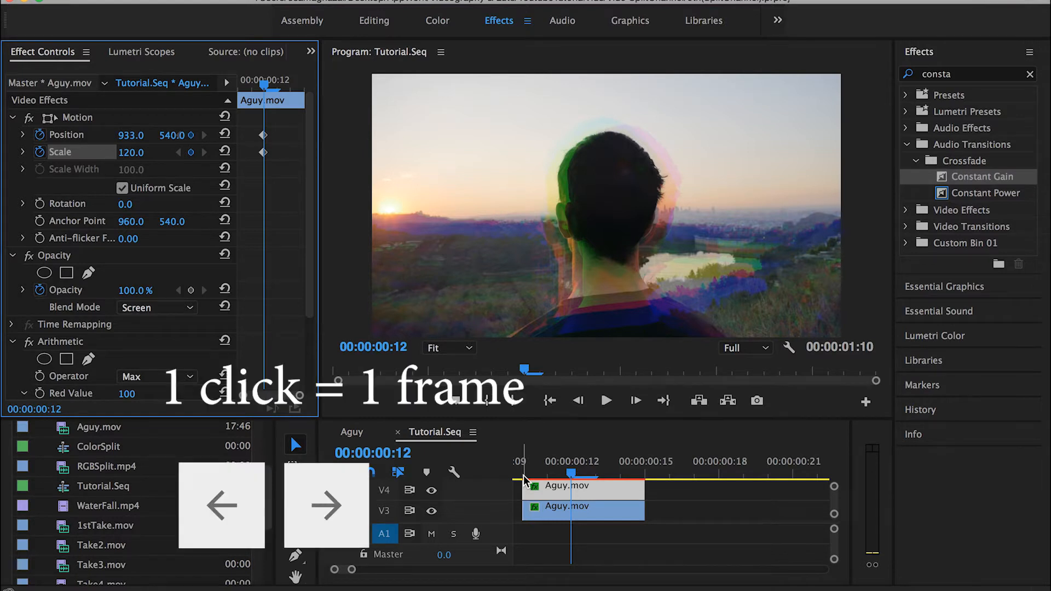
Keyframe the V4 copy's position at the default 960, 540 and its scale at 100 at 00:00:00:10
key(Left)
key(Left)
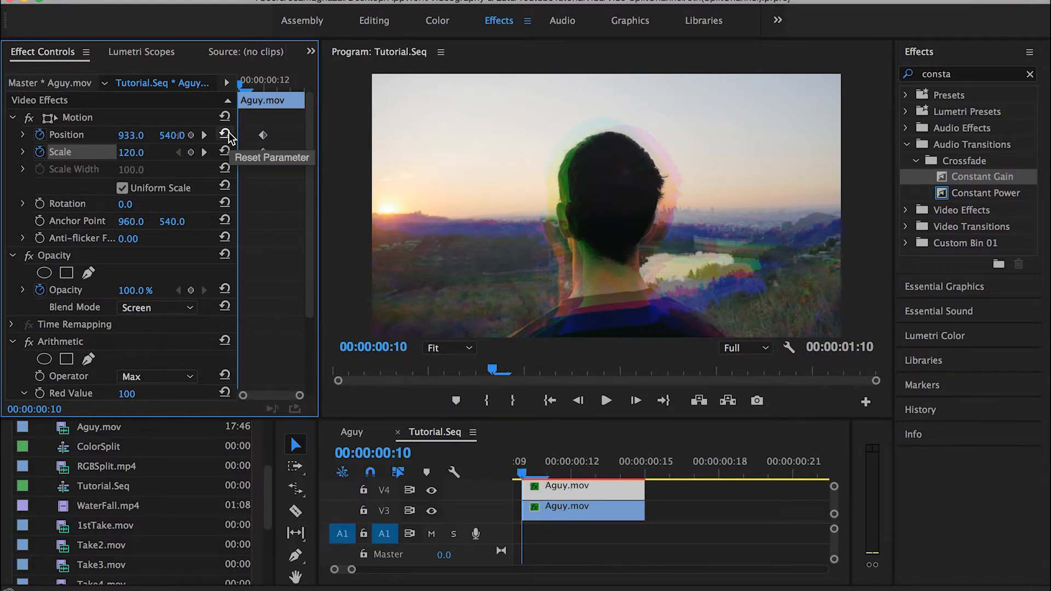
click(225, 134)
click(224, 152)
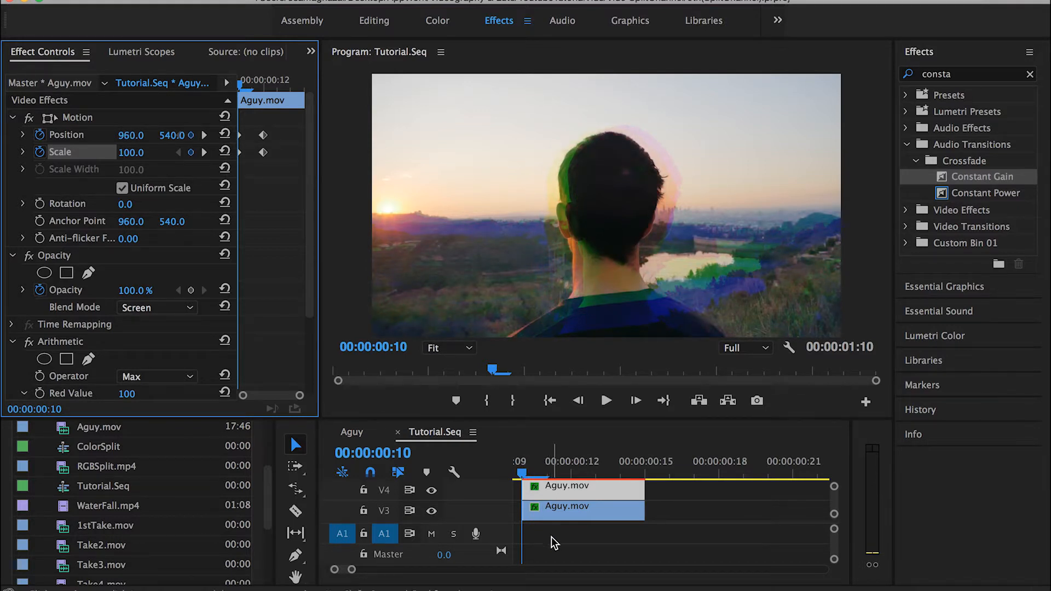
Keyframe the V4 copy's position back to 960, 540 and its scale to 100 at 00:00:00:14
click(208, 138)
click(209, 138)
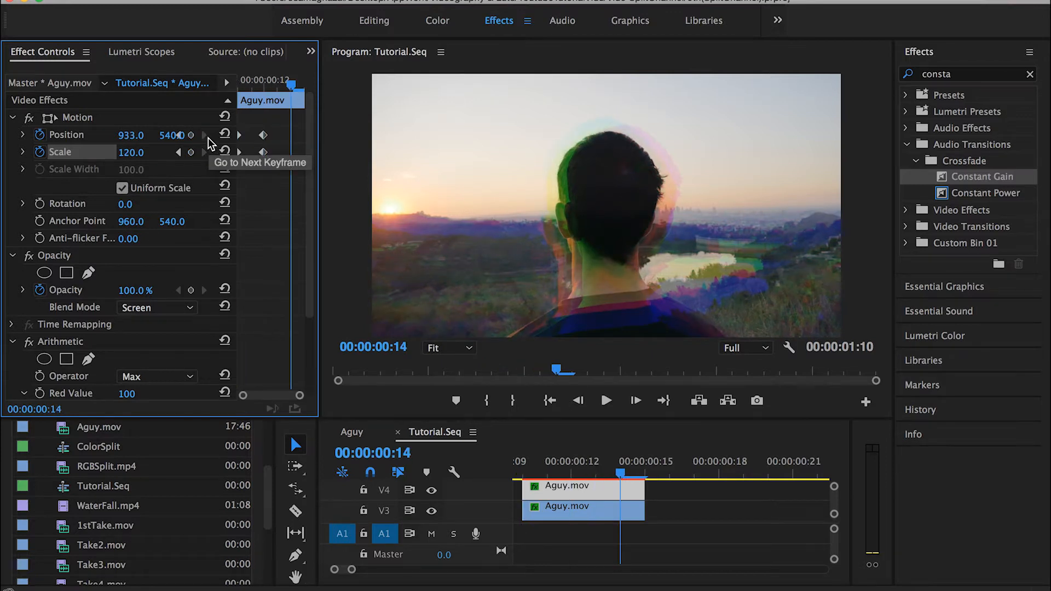
click(225, 134)
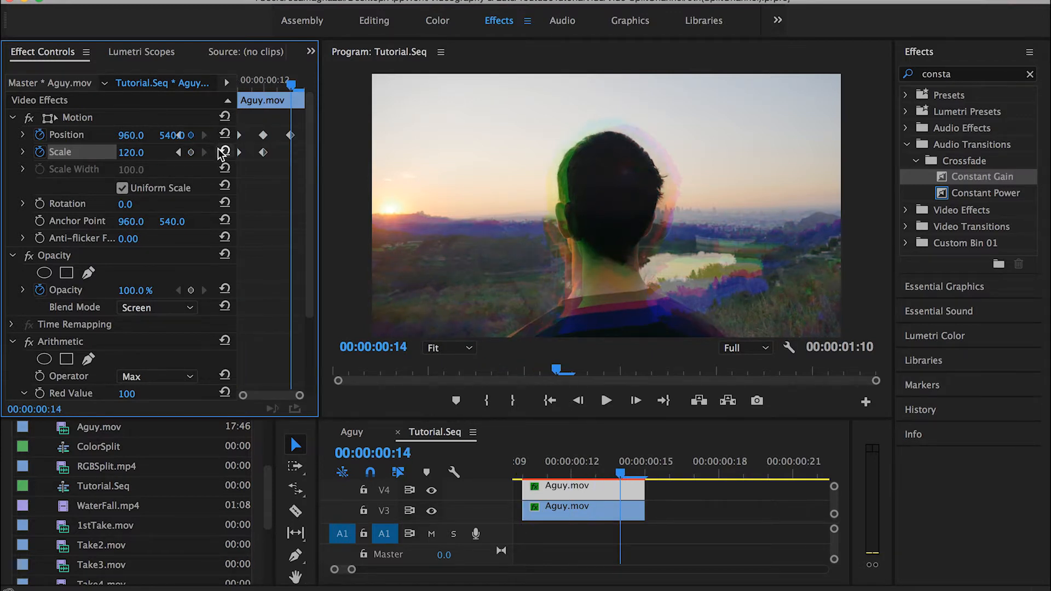
click(224, 152)
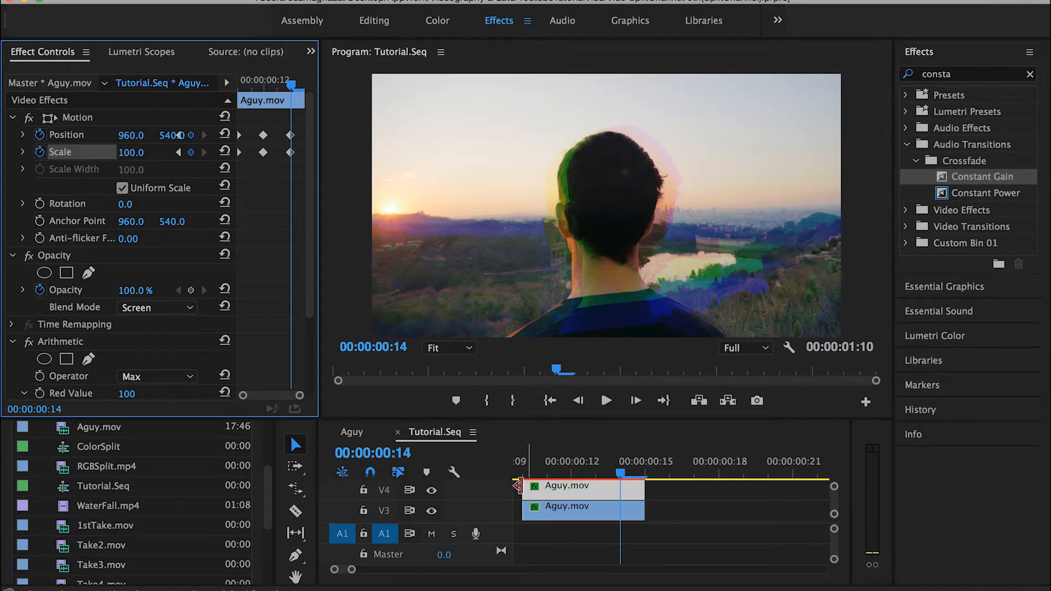
Enable position and scale keyframing on the V3 copy at 00:00:00:12, keeping position 1017, 540 and scale 110
click(573, 510)
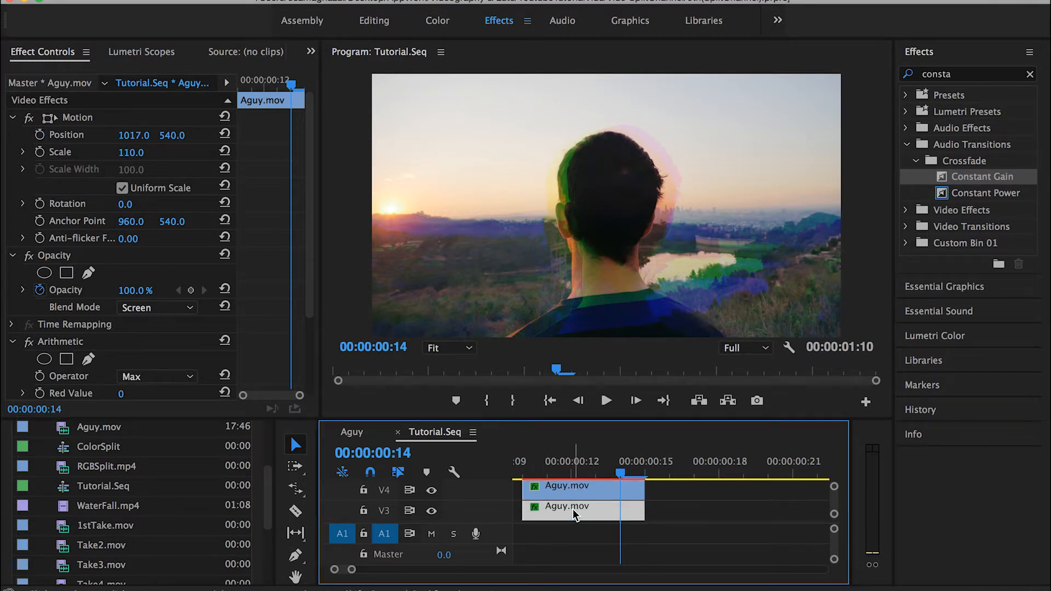
click(605, 494)
click(591, 513)
key(Left)
key(Left)
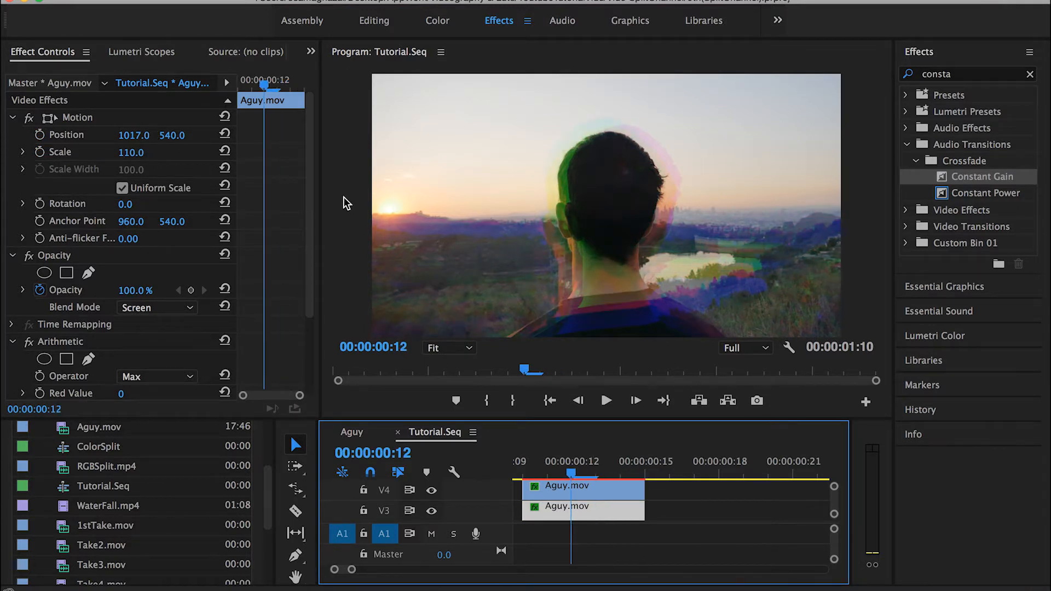
click(40, 135)
click(40, 153)
Keyframe the V3 copy's position at the default 960, 540 and its scale at 100 at 00:00:00:14
key(Right)
key(Right)
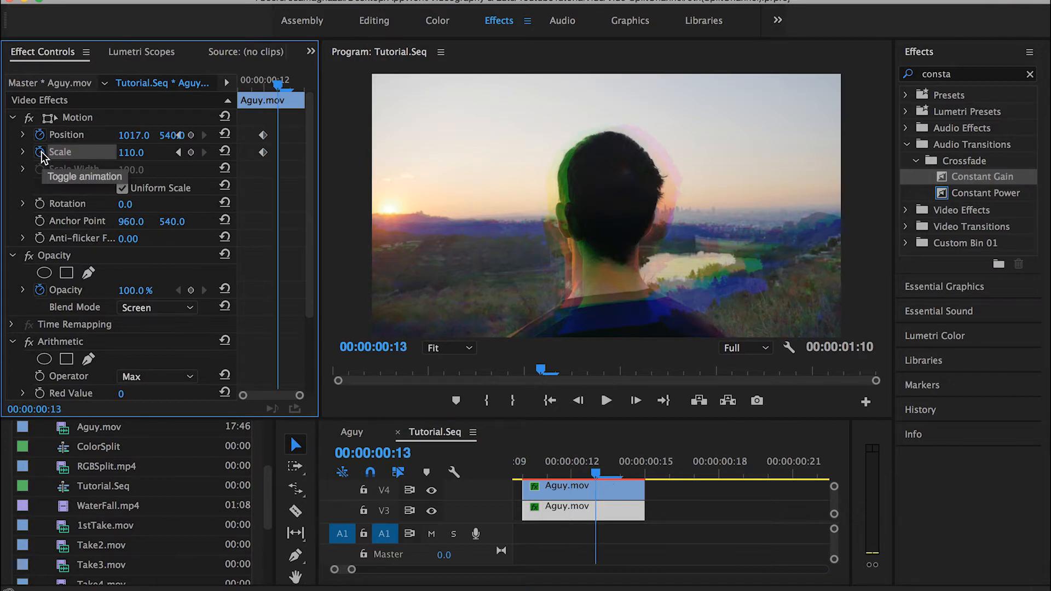
click(225, 135)
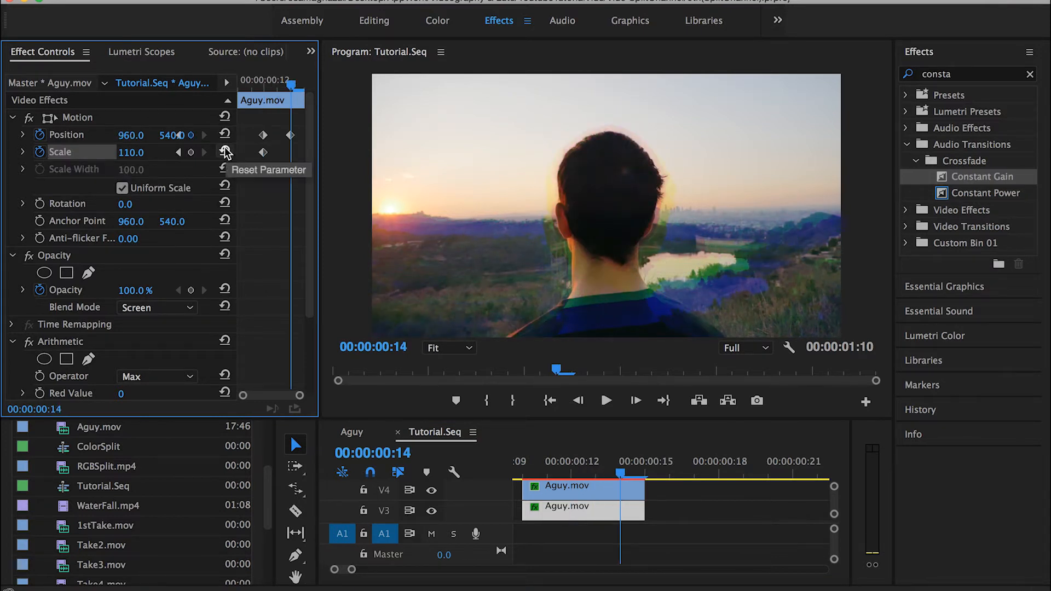
click(225, 153)
Keyframe the V3 copy's default position 960, 540 and scale 100 at its first frame, 00:00:00:10
key(Left)
key(Left)
key(Left)
key(Left)
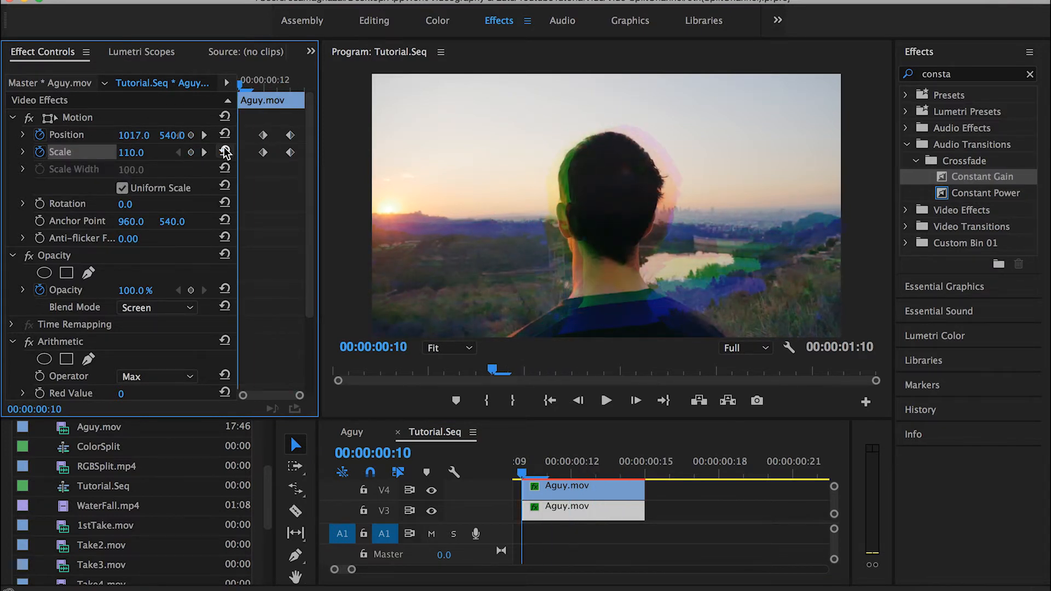
click(225, 152)
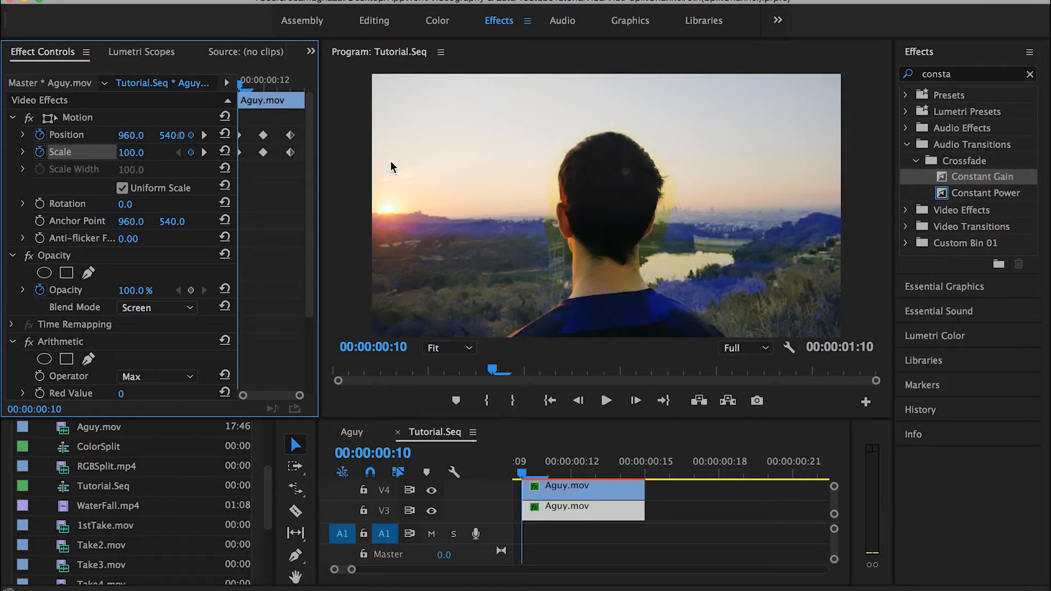
Add position and scale keyframes to the V2 copy at 00:00:00:12, keeping position 960, 591 and scale 125
scroll(633, 517, down, 2)
click(615, 499)
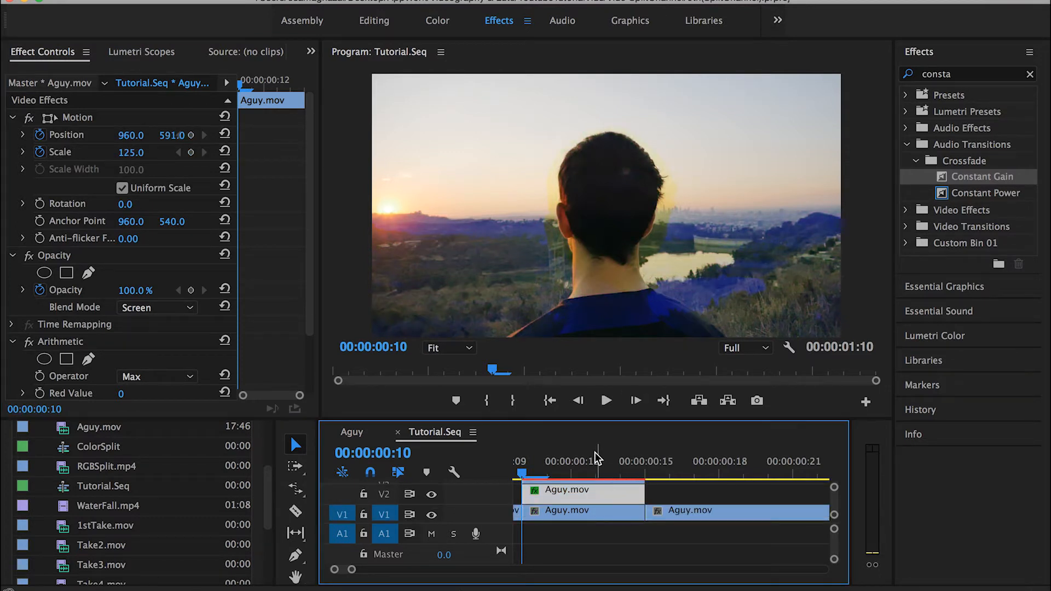
key(Right)
key(Right)
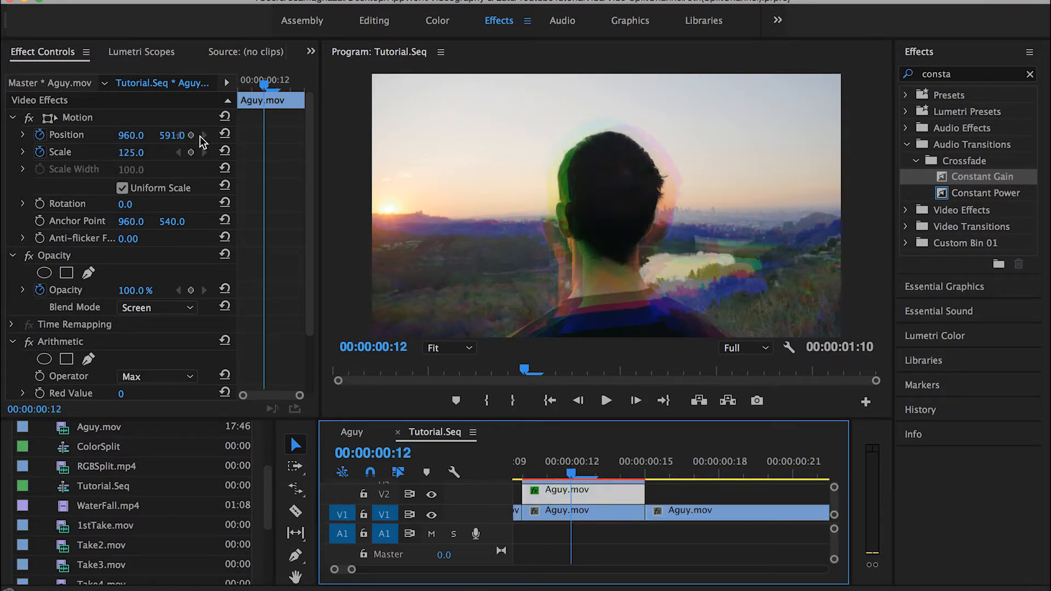
click(173, 136)
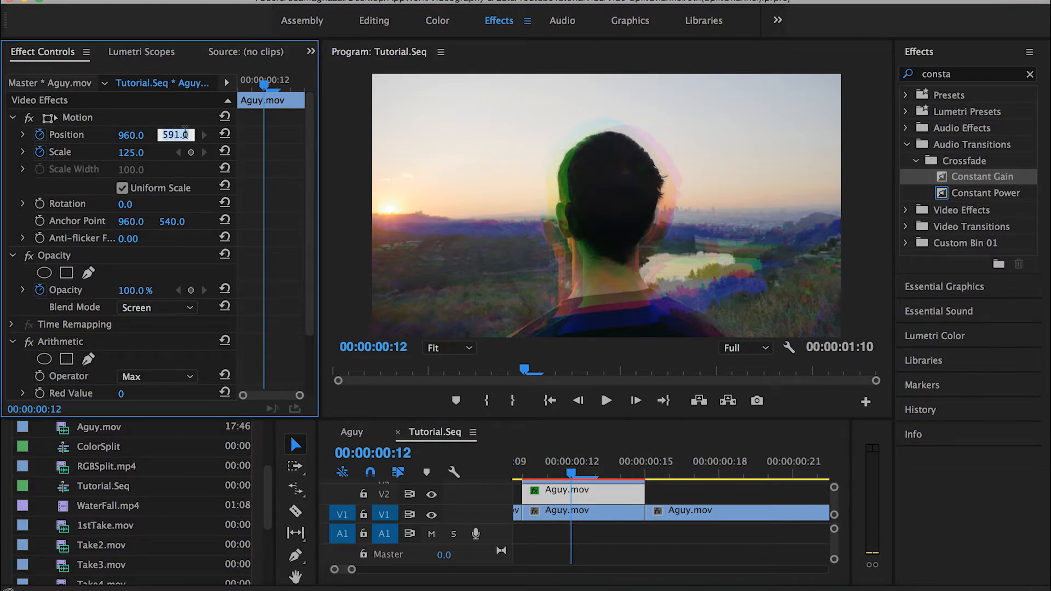
key(Return)
click(191, 136)
click(191, 152)
Keyframe the V2 copy's position at the default 960, 540 and its scale at 100 at 00:00:00:10
key(Left)
key(Left)
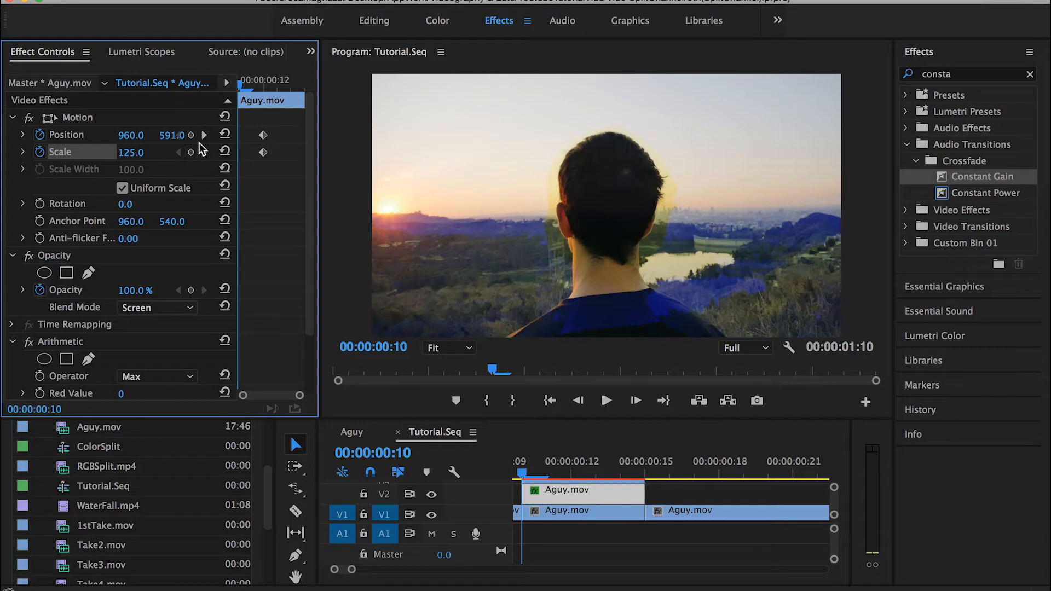
click(224, 134)
click(225, 151)
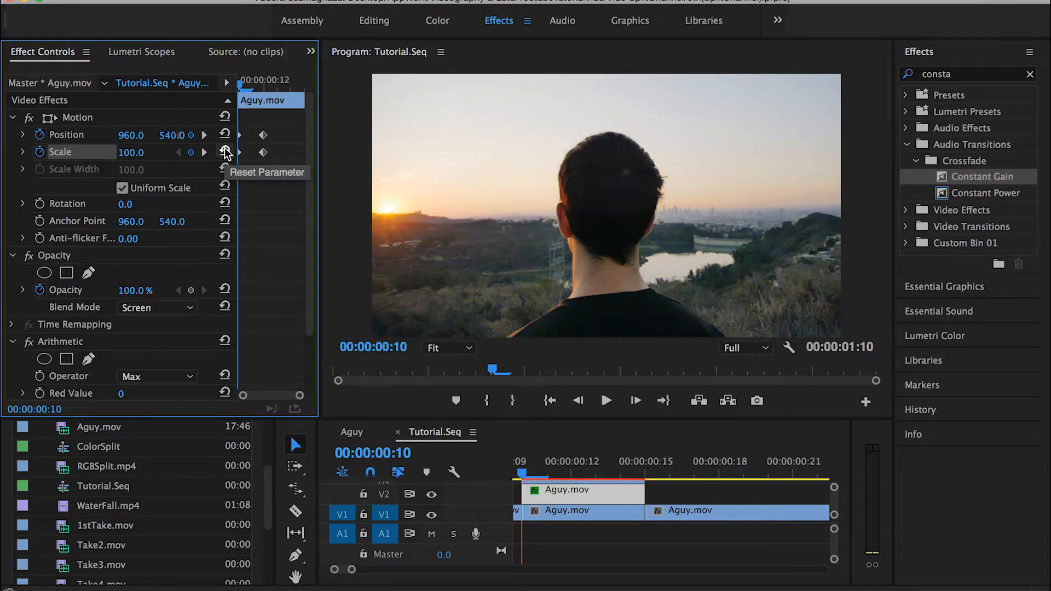
Keyframe the V2 copy's position back to 960, 540 and its scale to 100 at 00:00:00:14
key(Right)
key(Right)
key(Right)
key(Right)
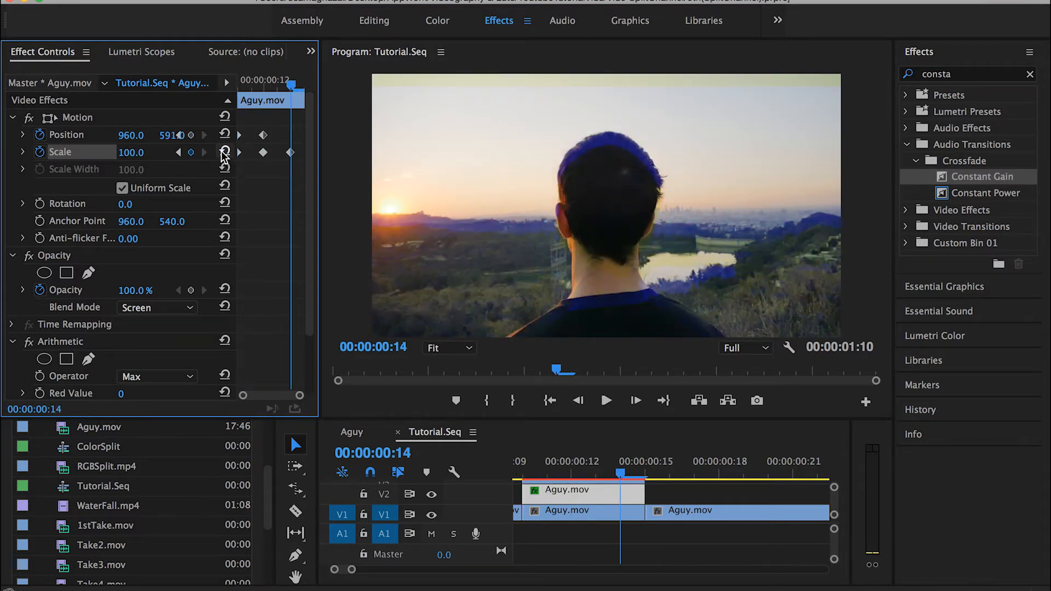
click(224, 134)
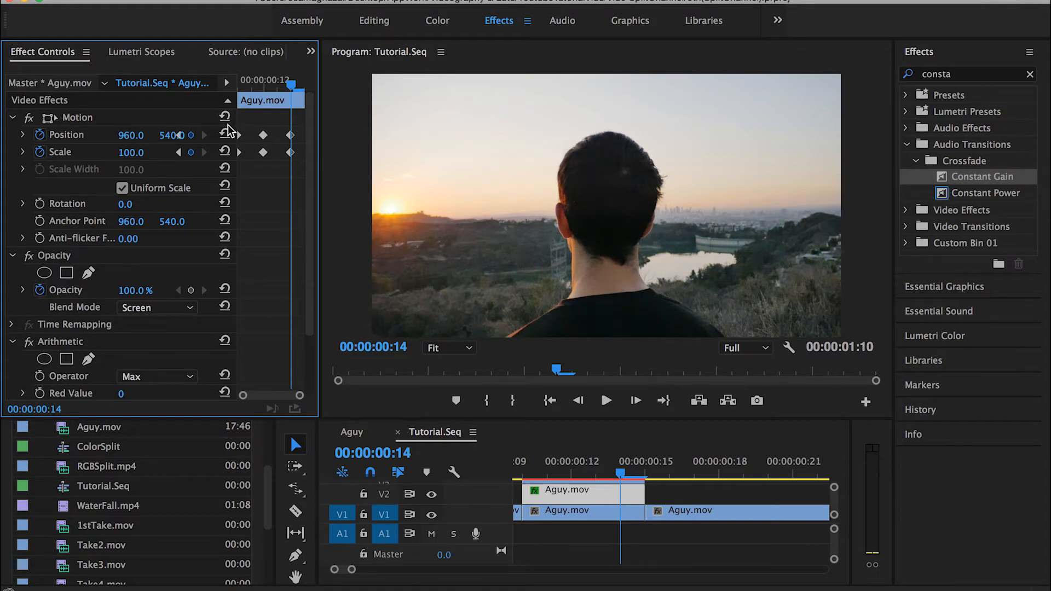
Play the sequence several times from just before the stacked copies to review the animated RGB split
scroll(584, 518, down, 5)
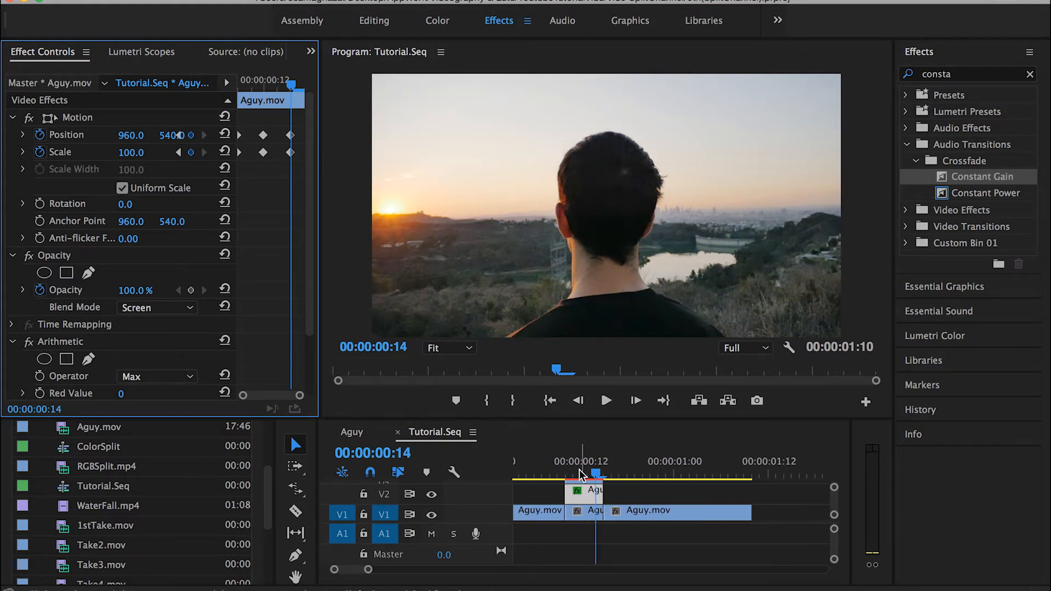
click(563, 463)
key(space)
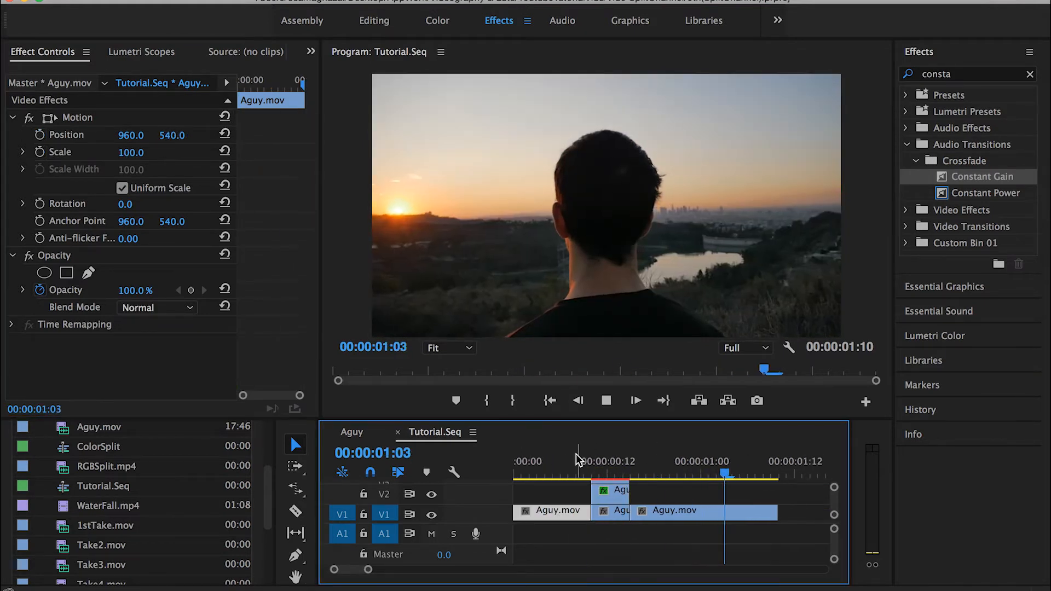
click(576, 455)
key(space)
click(581, 460)
key(space)
click(581, 460)
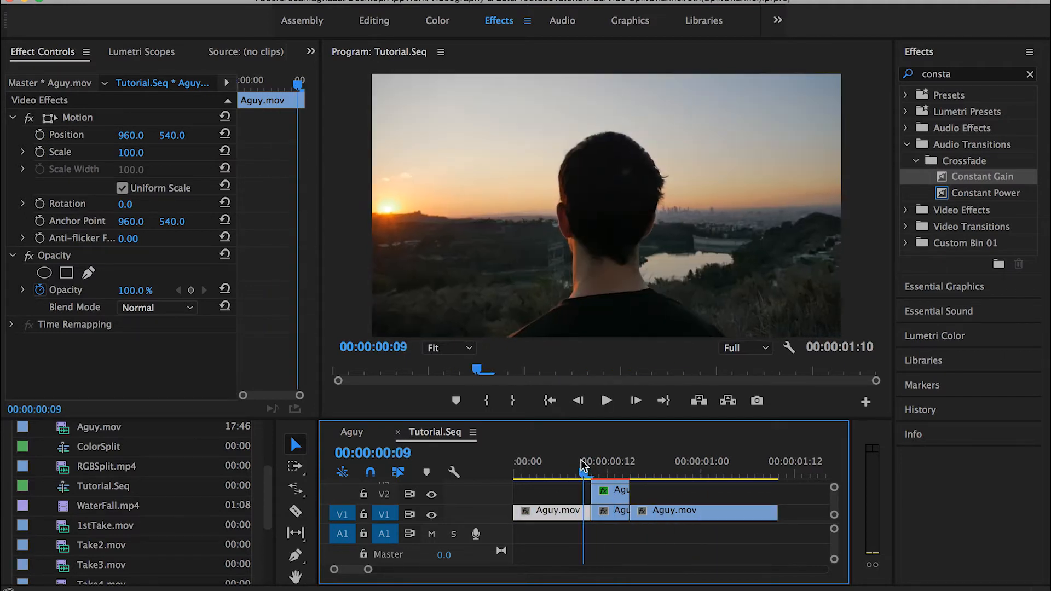
key(space)
click(581, 460)
key(minus)
key(minus)
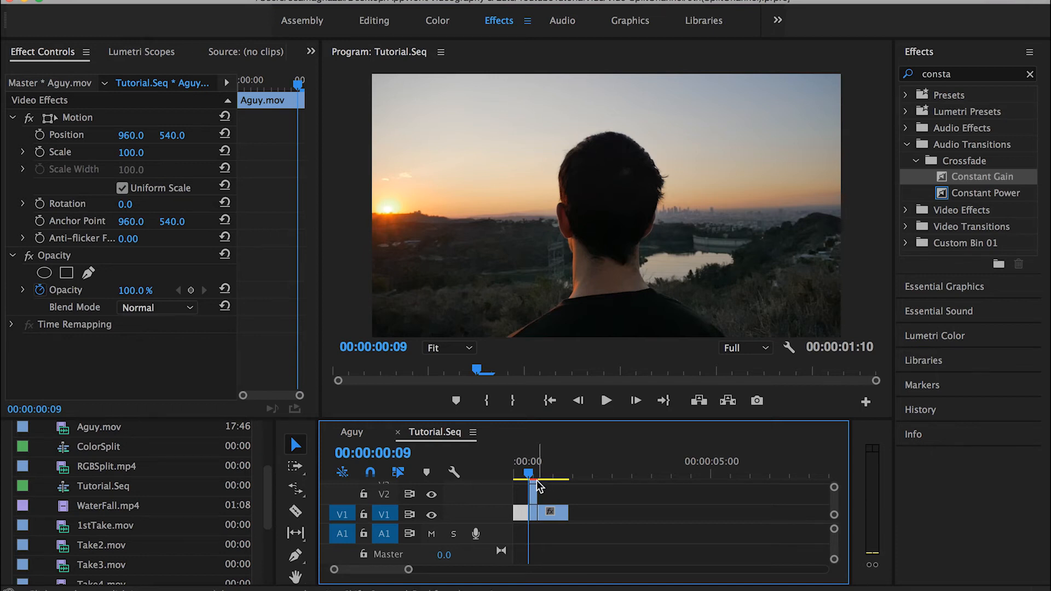
scroll(539, 486, up, 5)
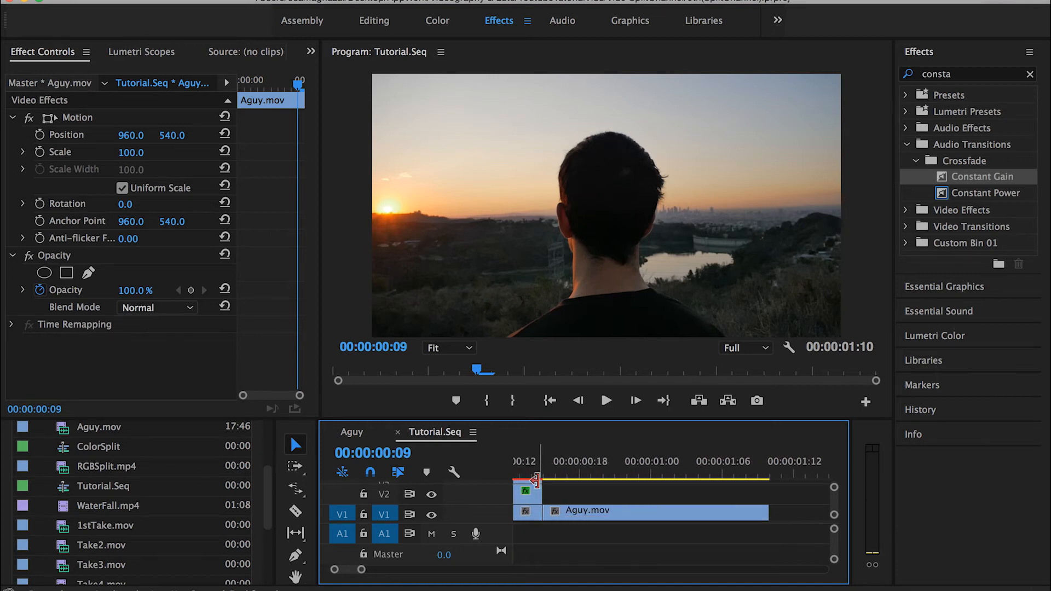
scroll(540, 486, left, 3)
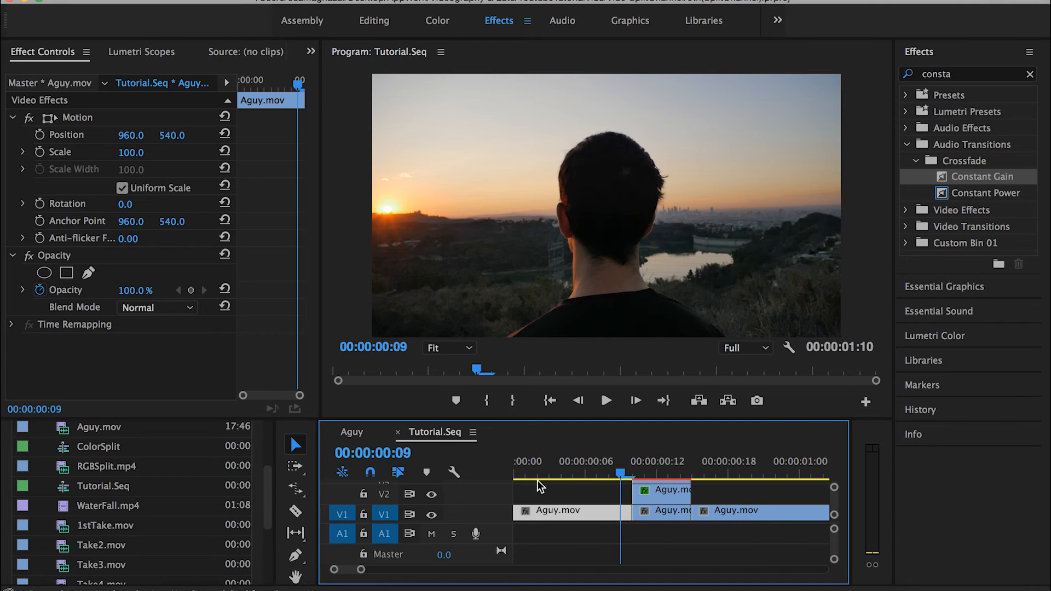
key(minus)
key(minus)
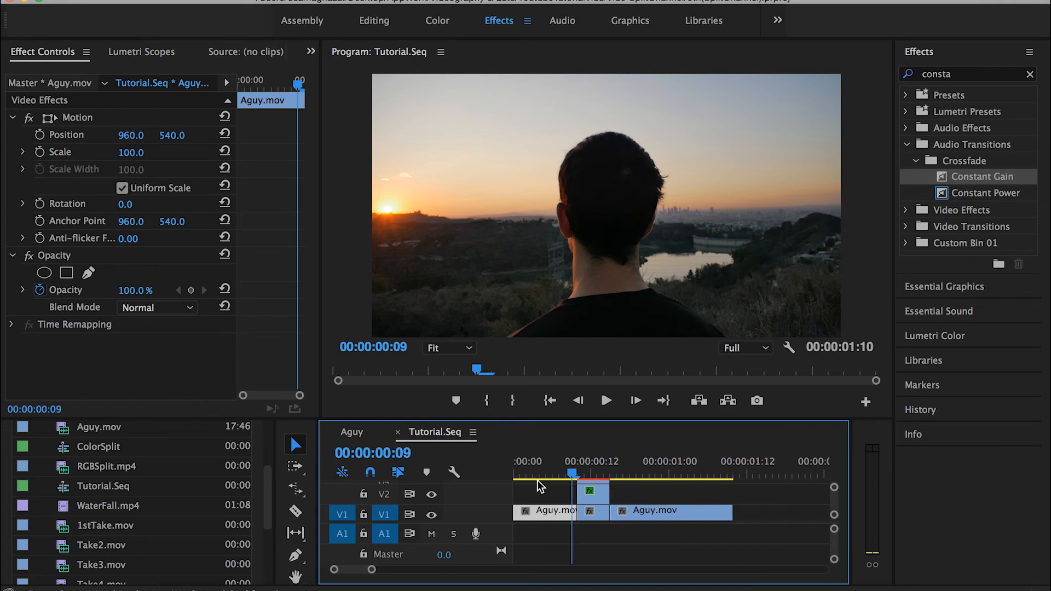